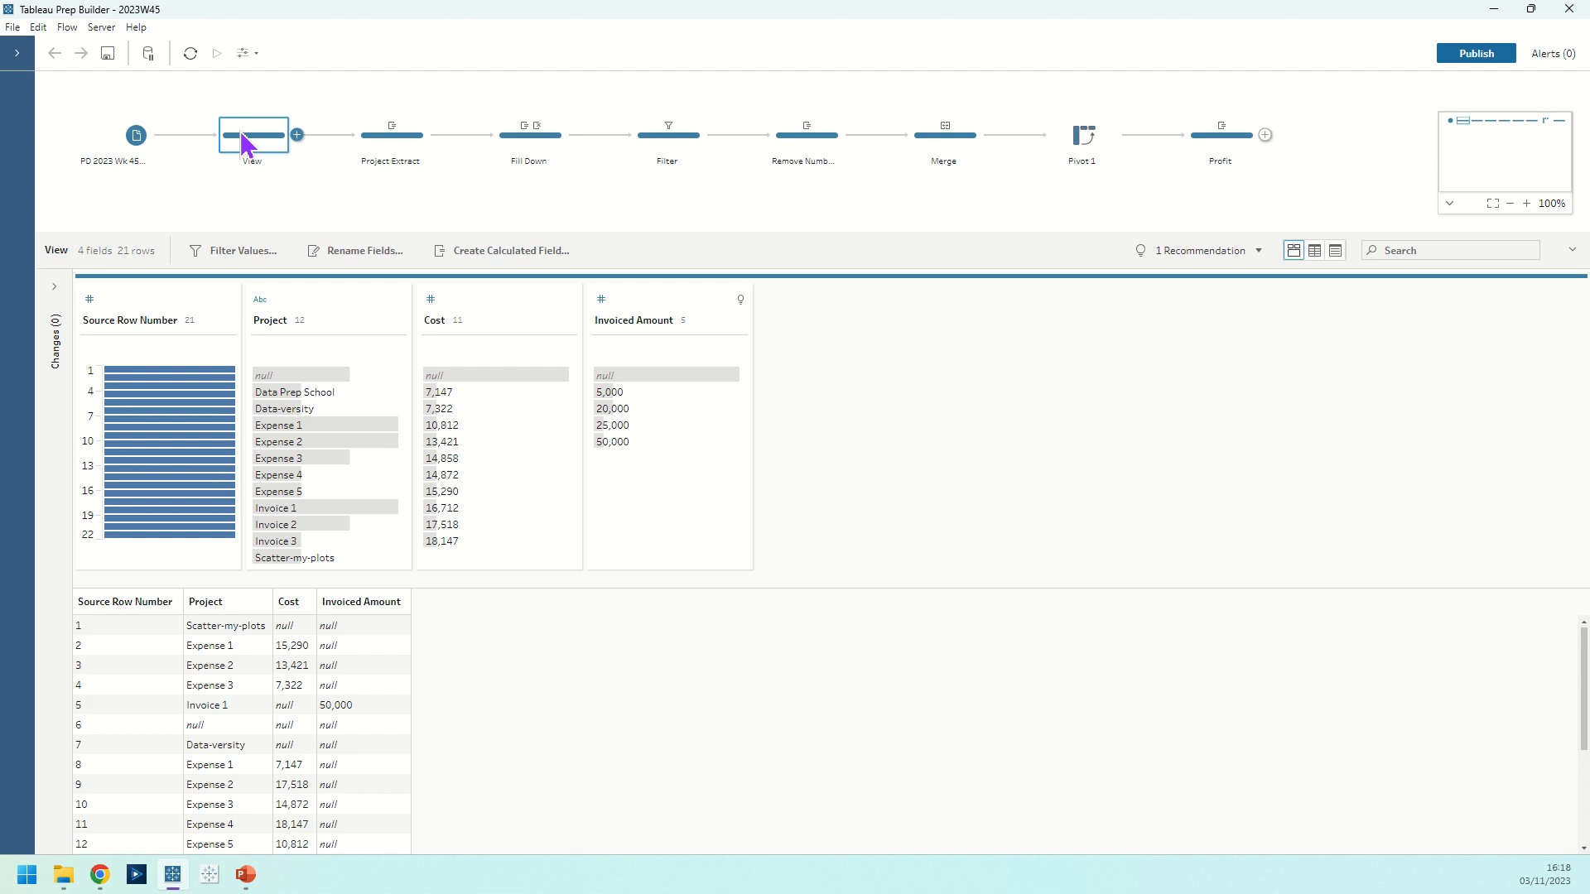
# Step: Exclude the Source Row Number field in the input step and include it again
pyautogui.click(136, 142)
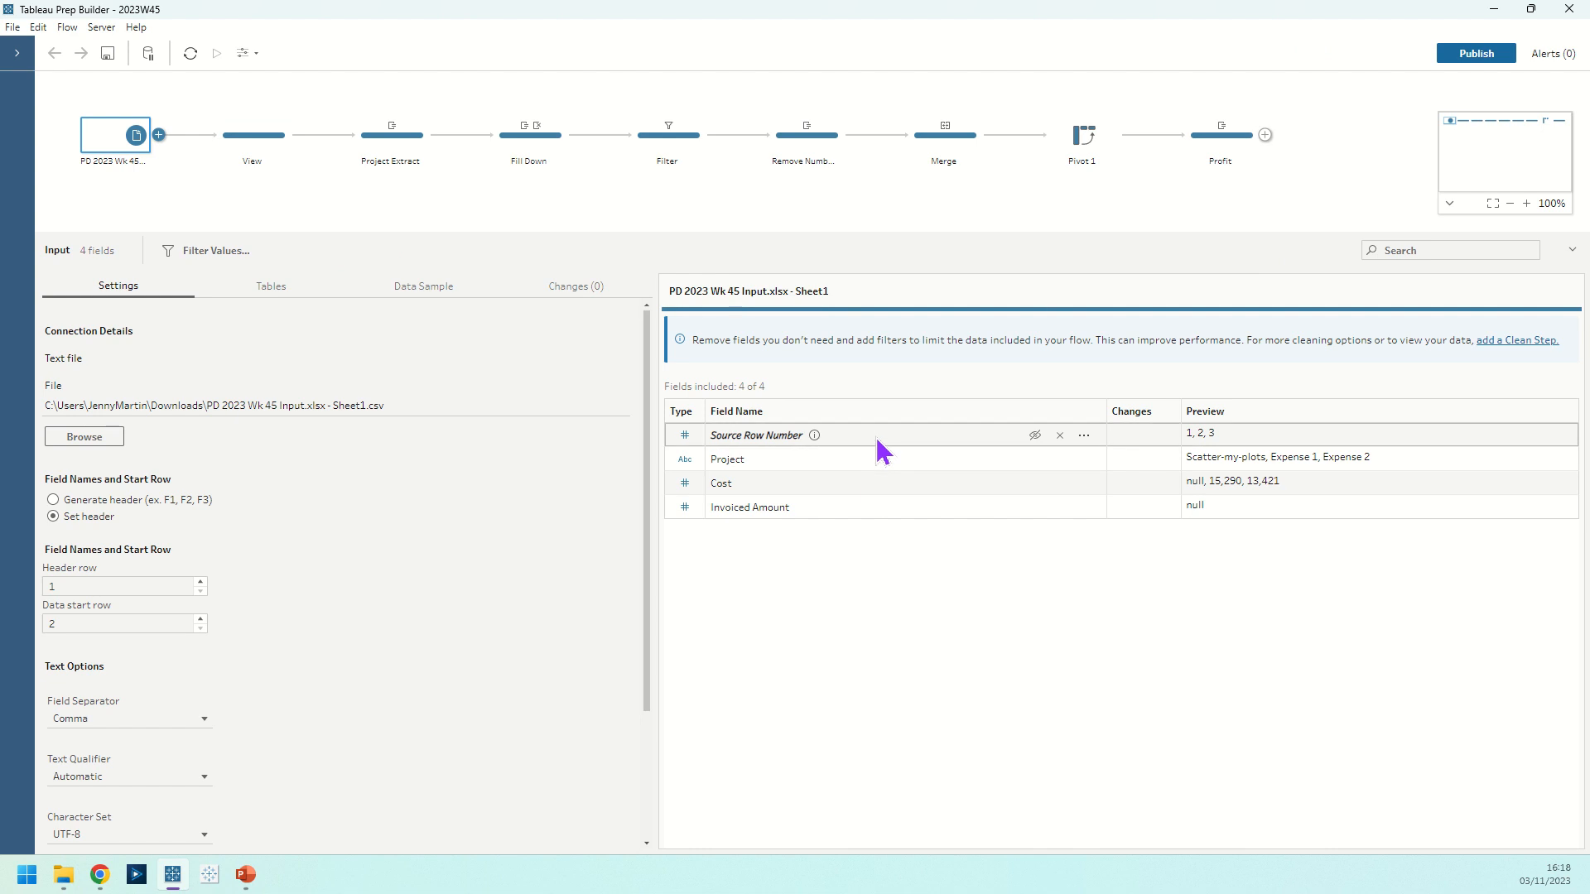
pyautogui.moveTo(816, 442)
pyautogui.click(1060, 435)
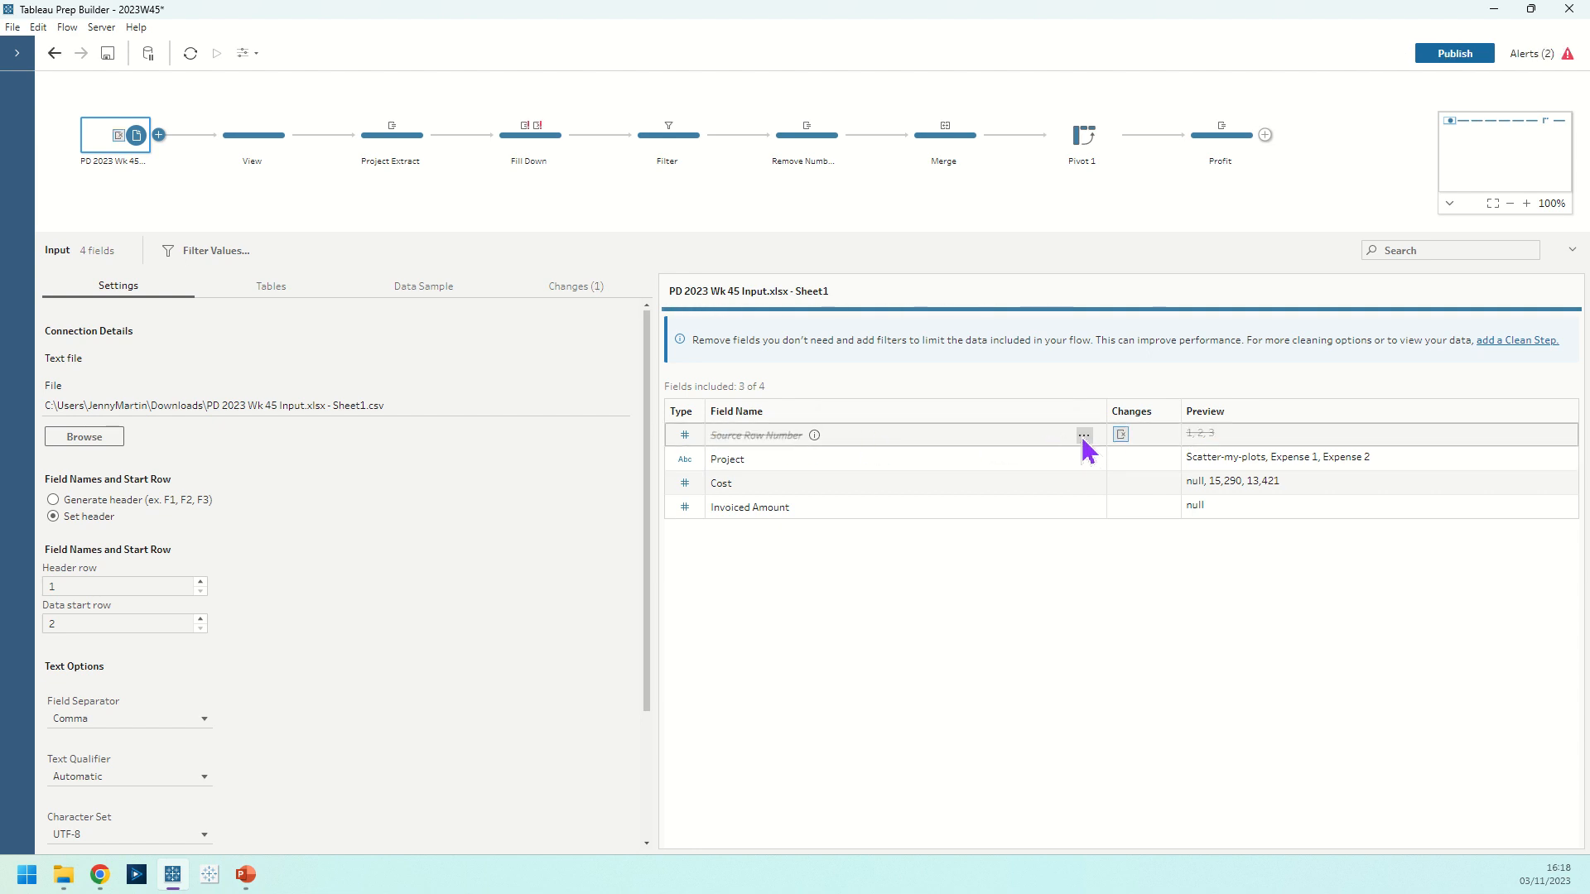
pyautogui.click(1084, 437)
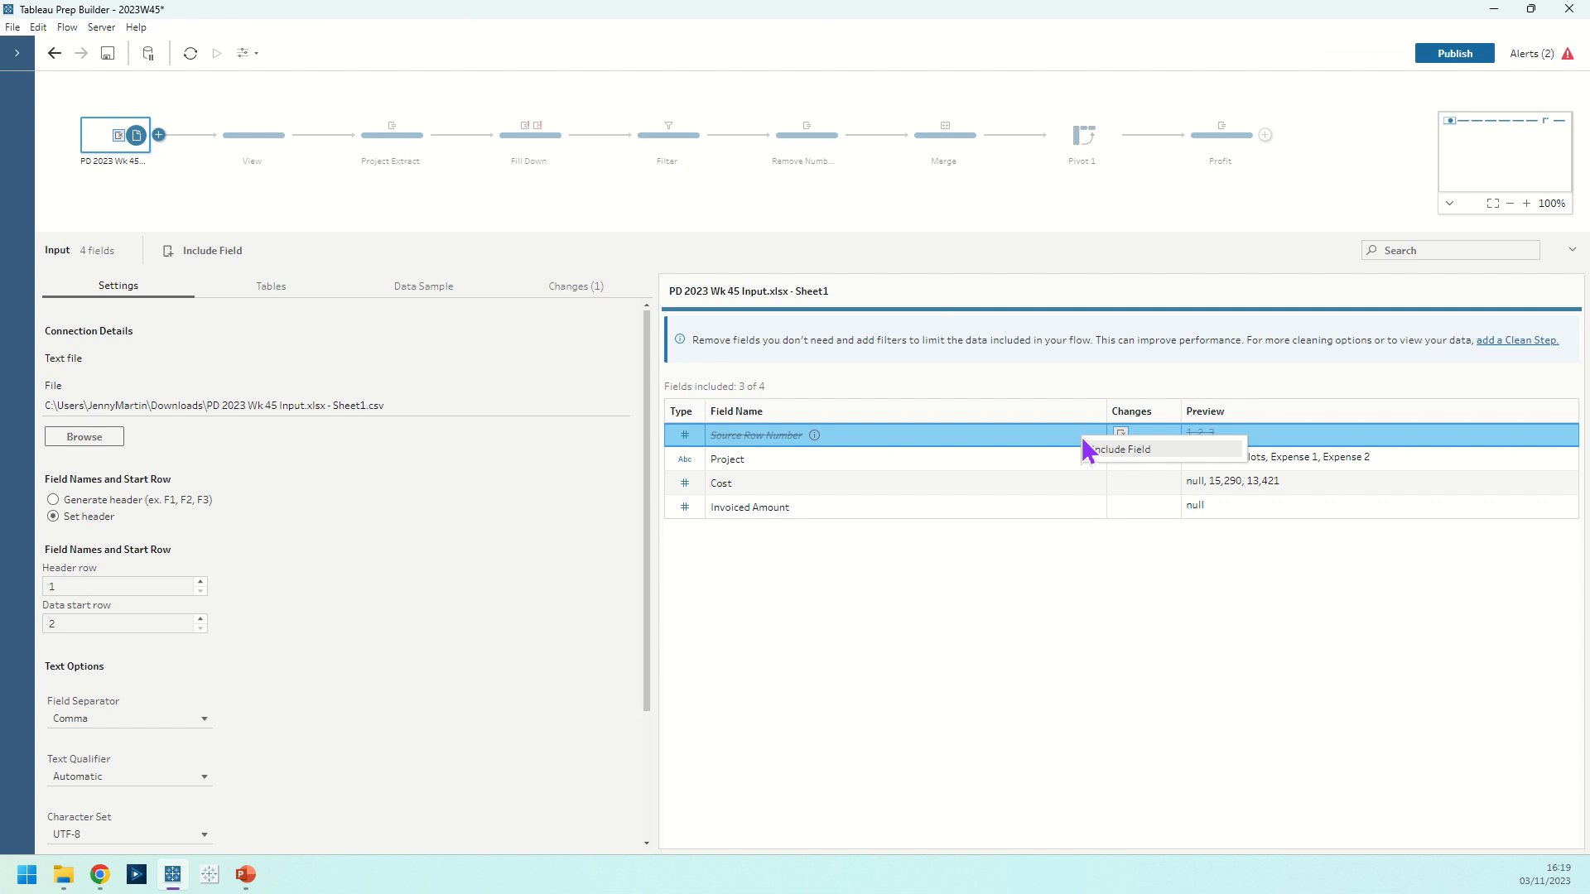
pyautogui.click(1097, 449)
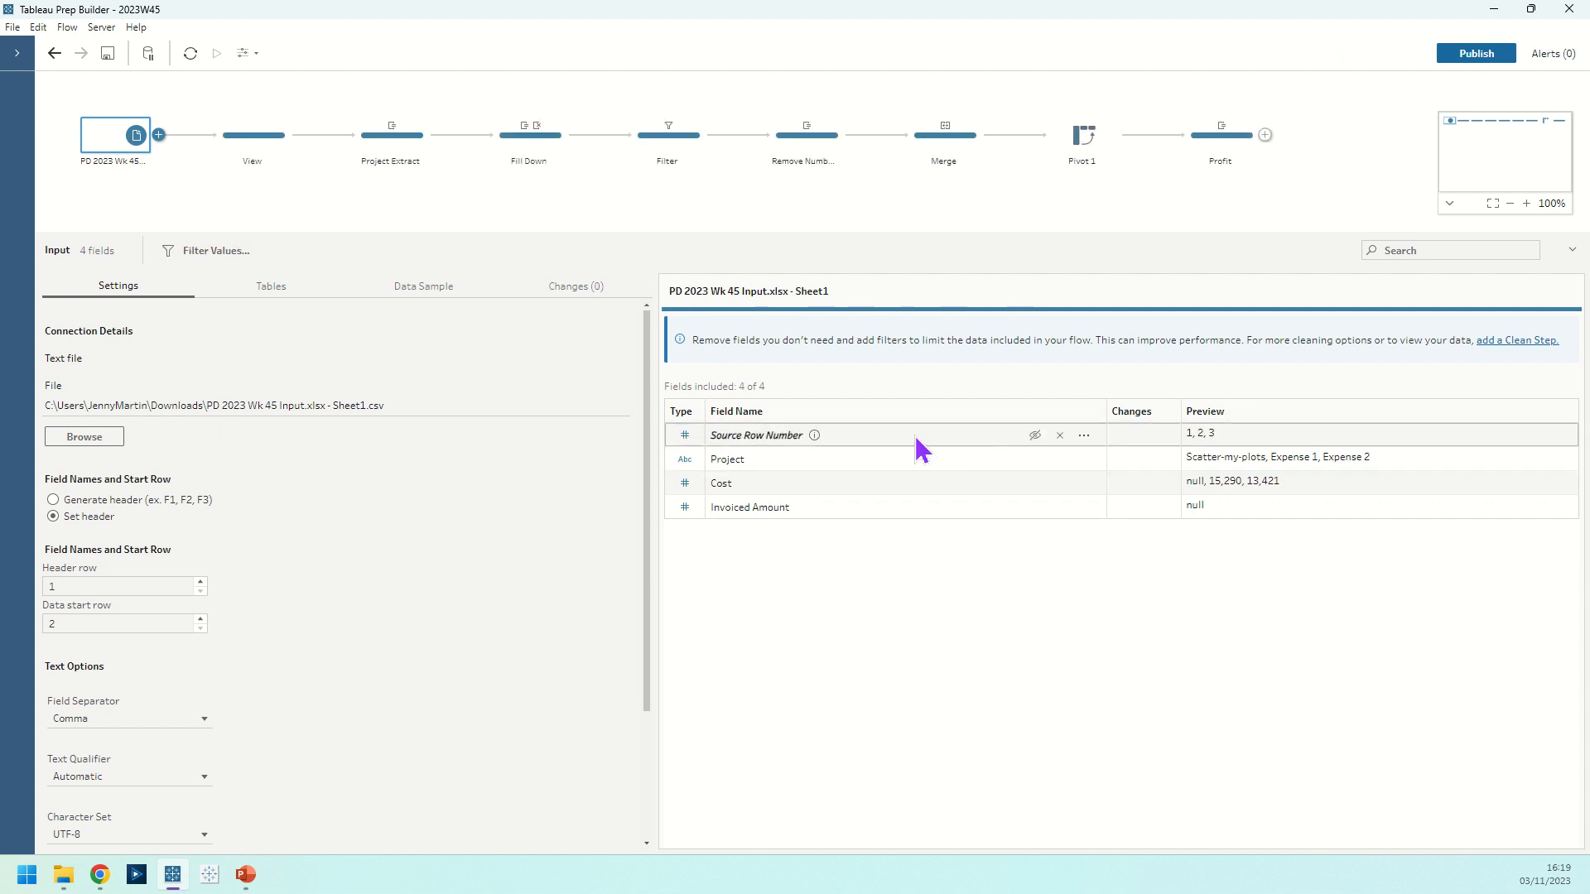
# Step: Review the raw rows in the View step and the Project1 formula in the Project Extract step
pyautogui.click(259, 149)
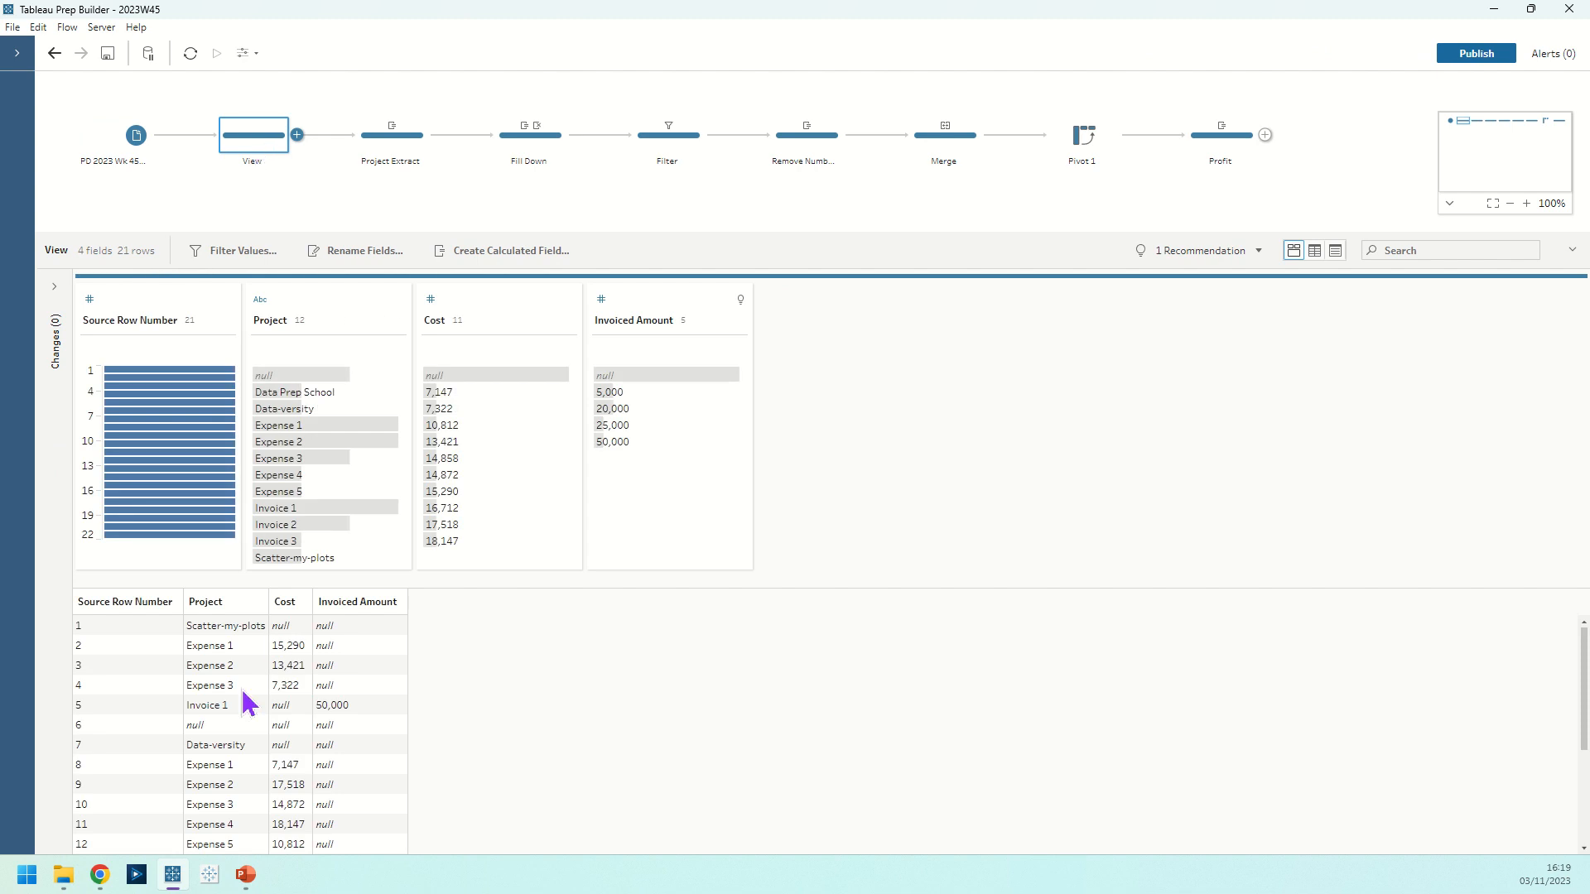
pyautogui.click(207, 629)
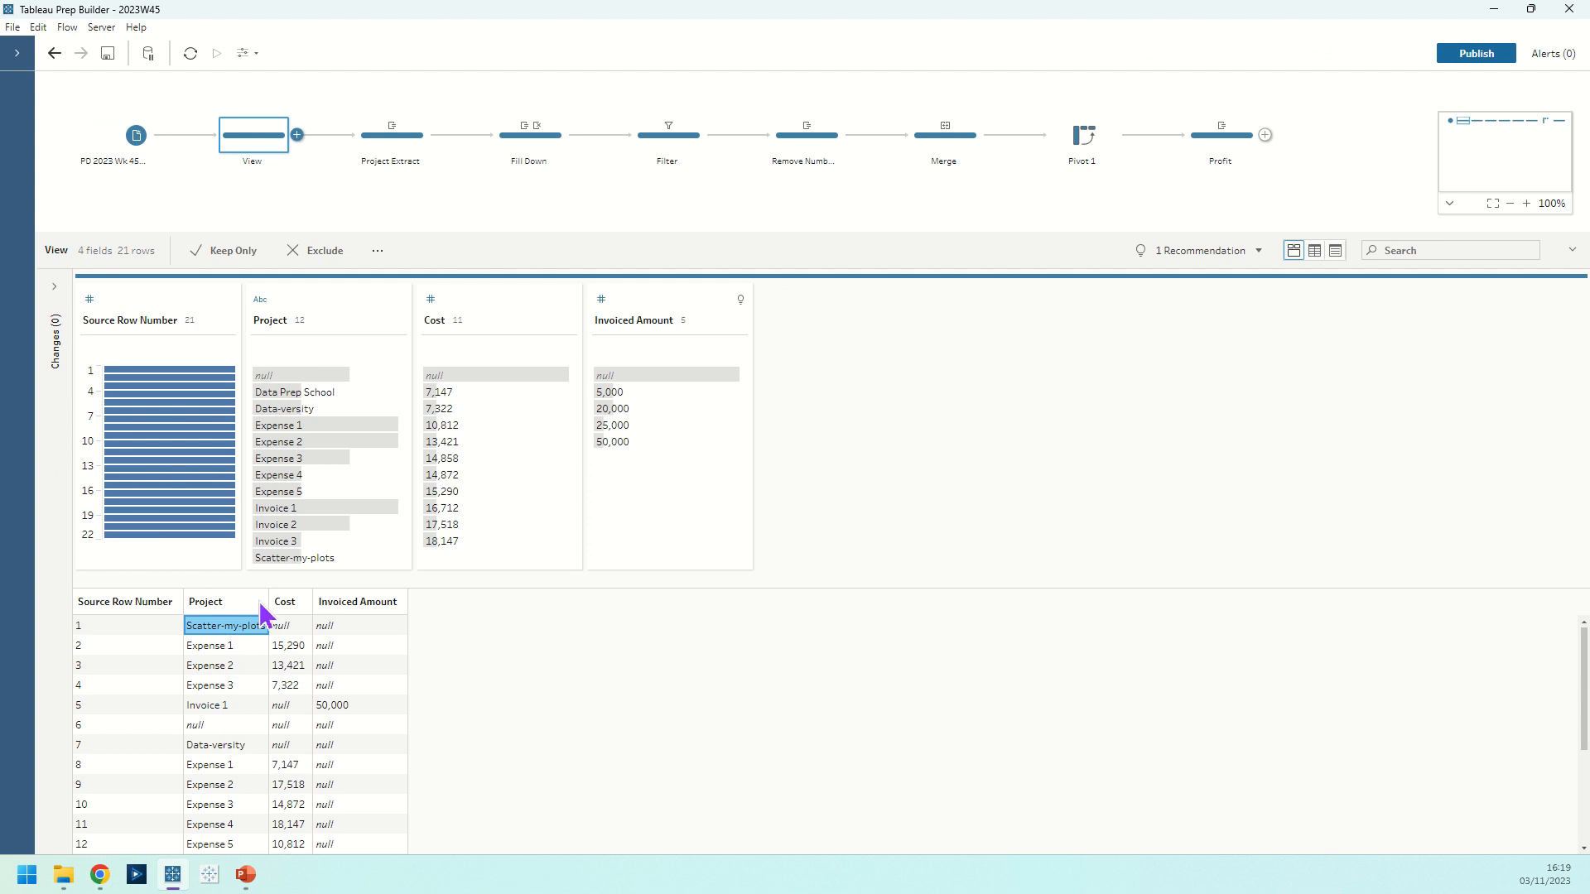
pyautogui.click(385, 158)
pyautogui.click(53, 308)
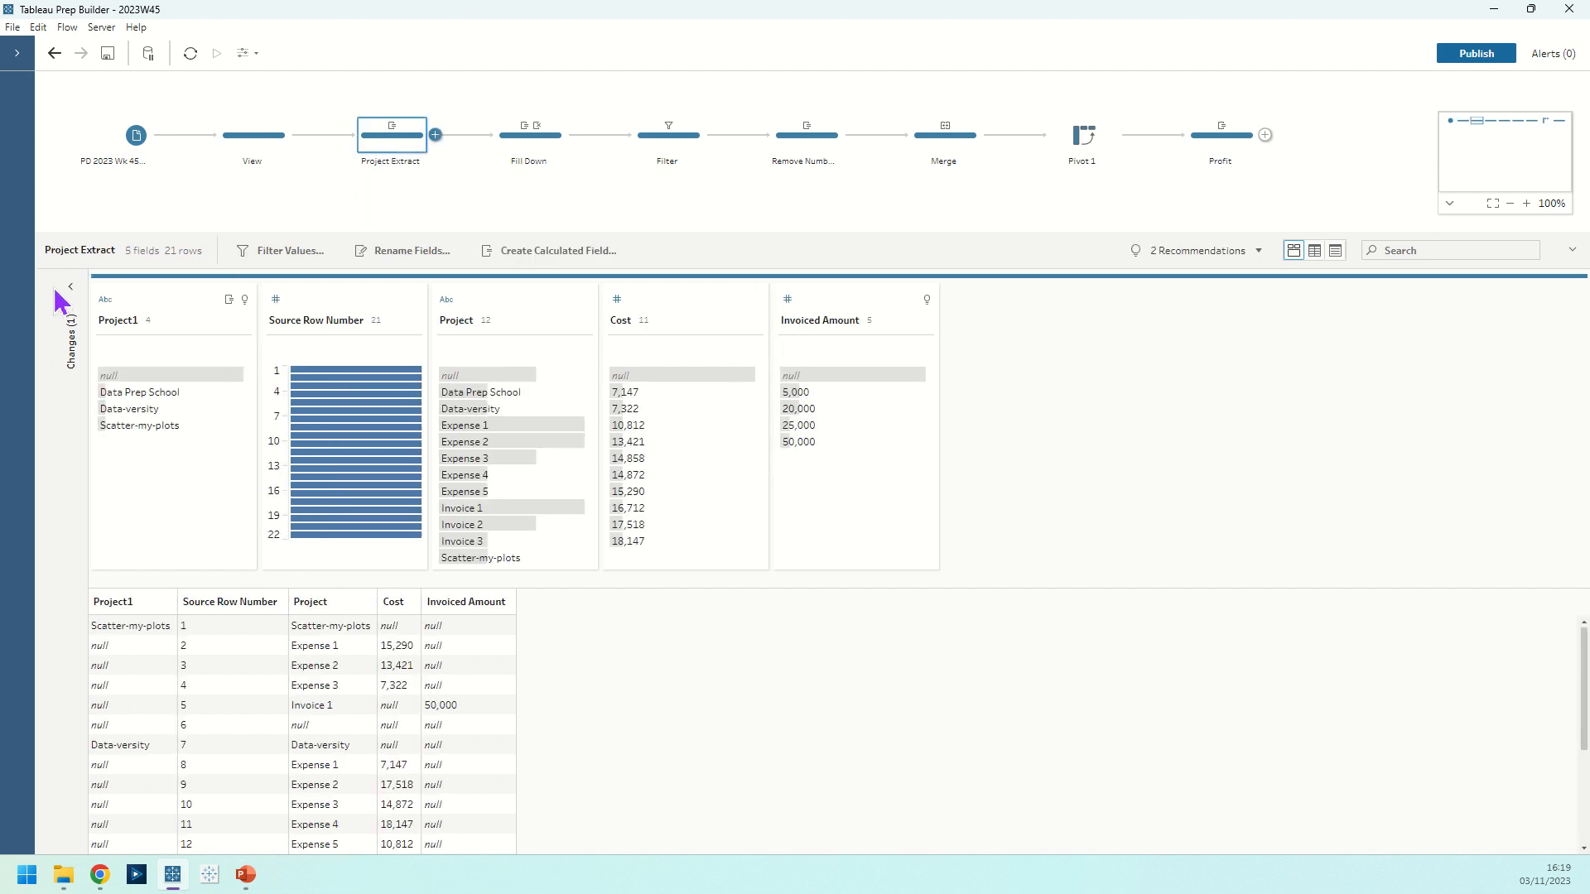
pyautogui.click(258, 318)
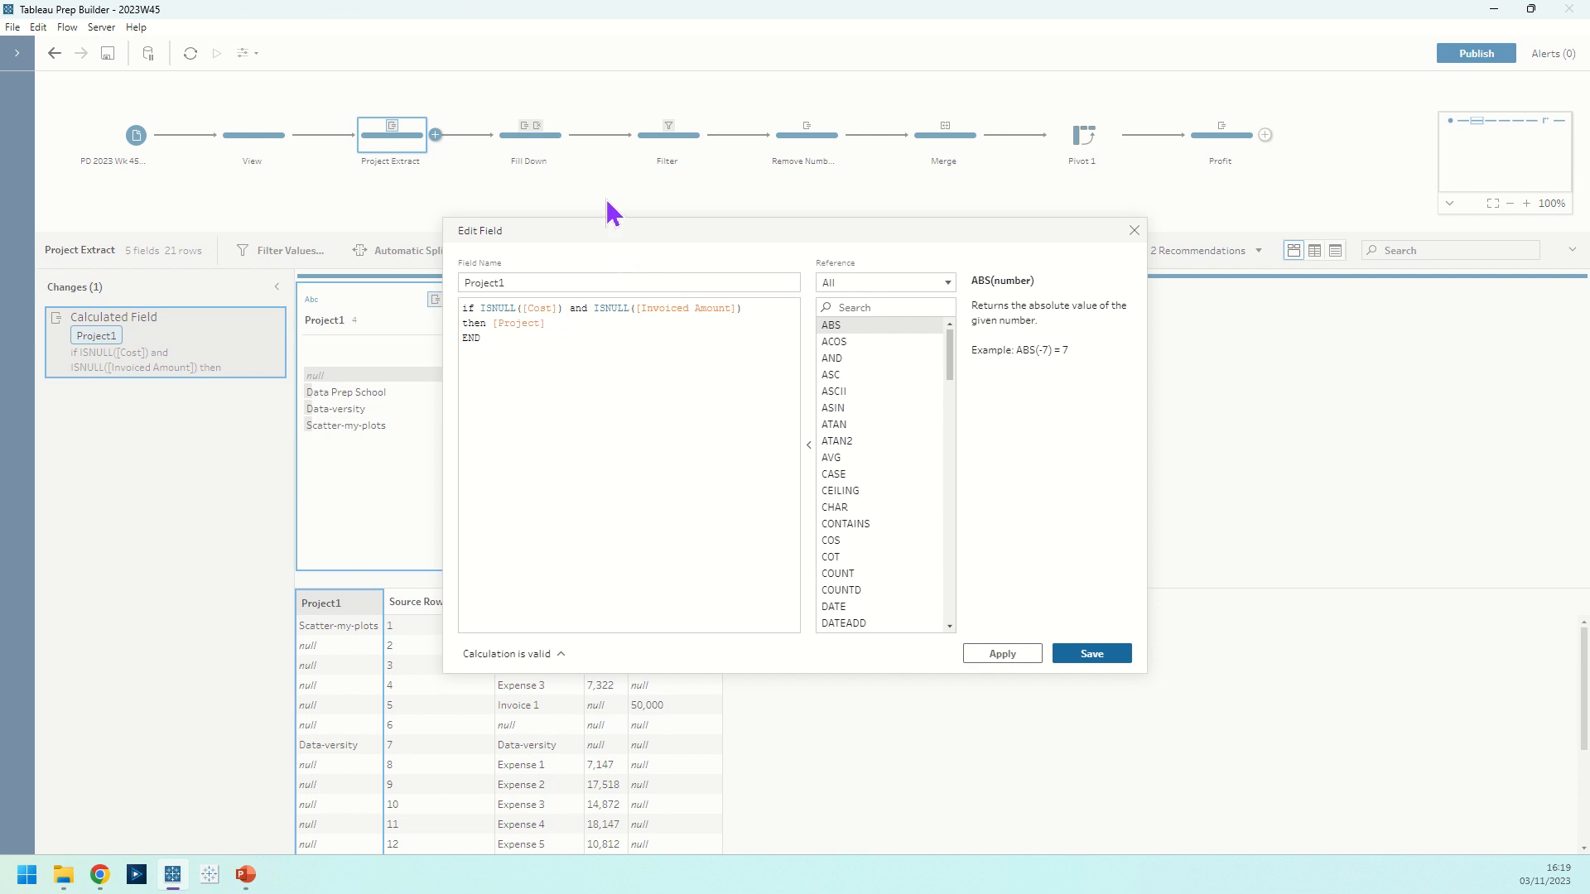
pyautogui.moveTo(604, 227); pyautogui.dragTo(581, 154)
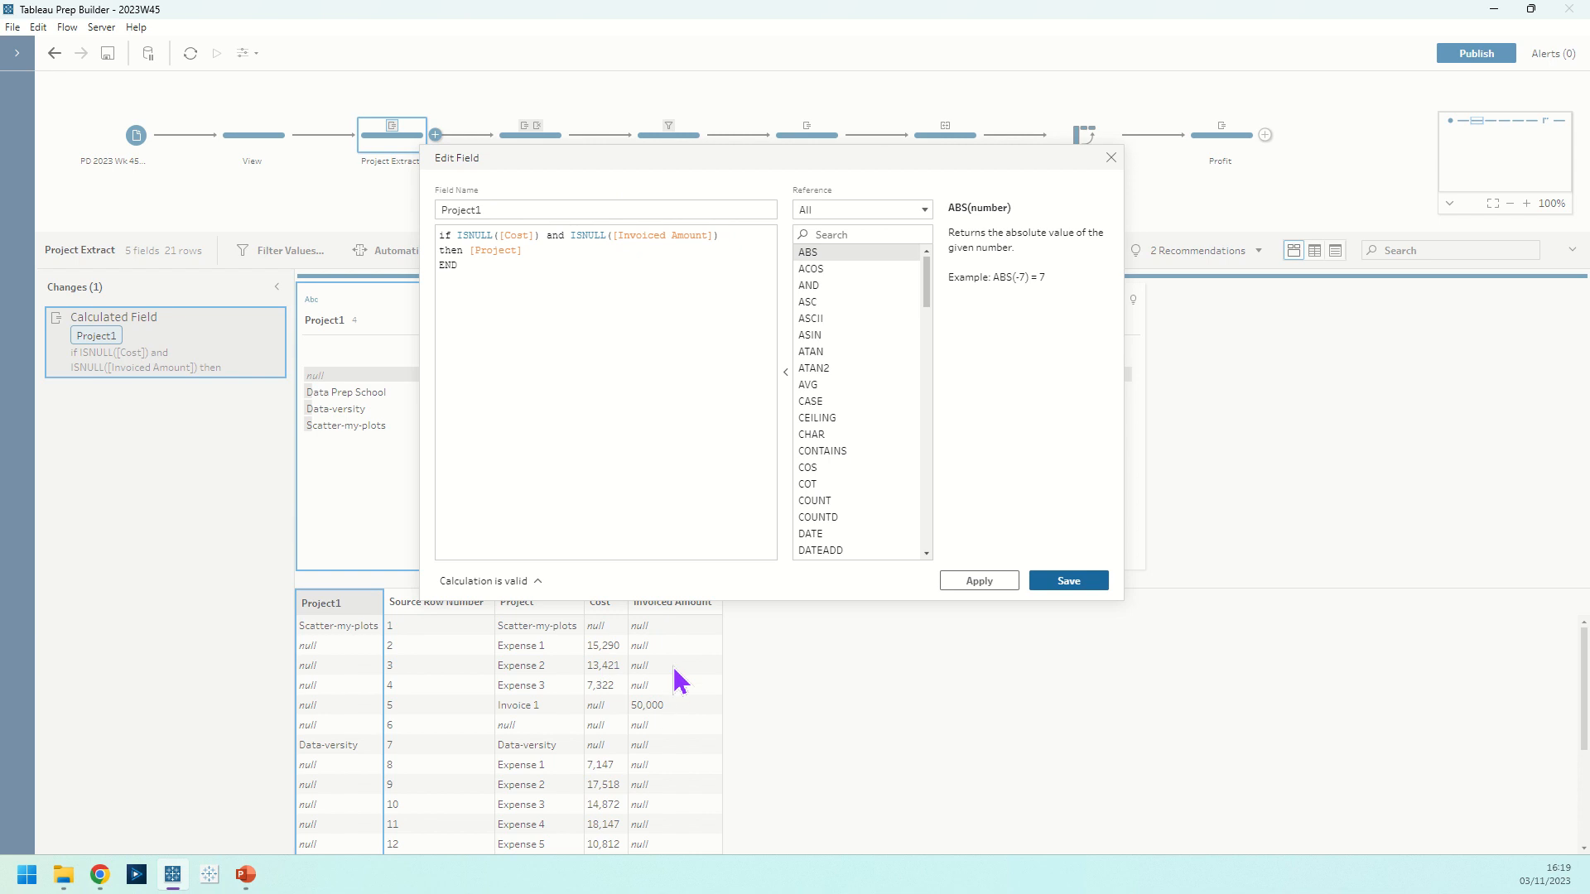
pyautogui.click(1110, 157)
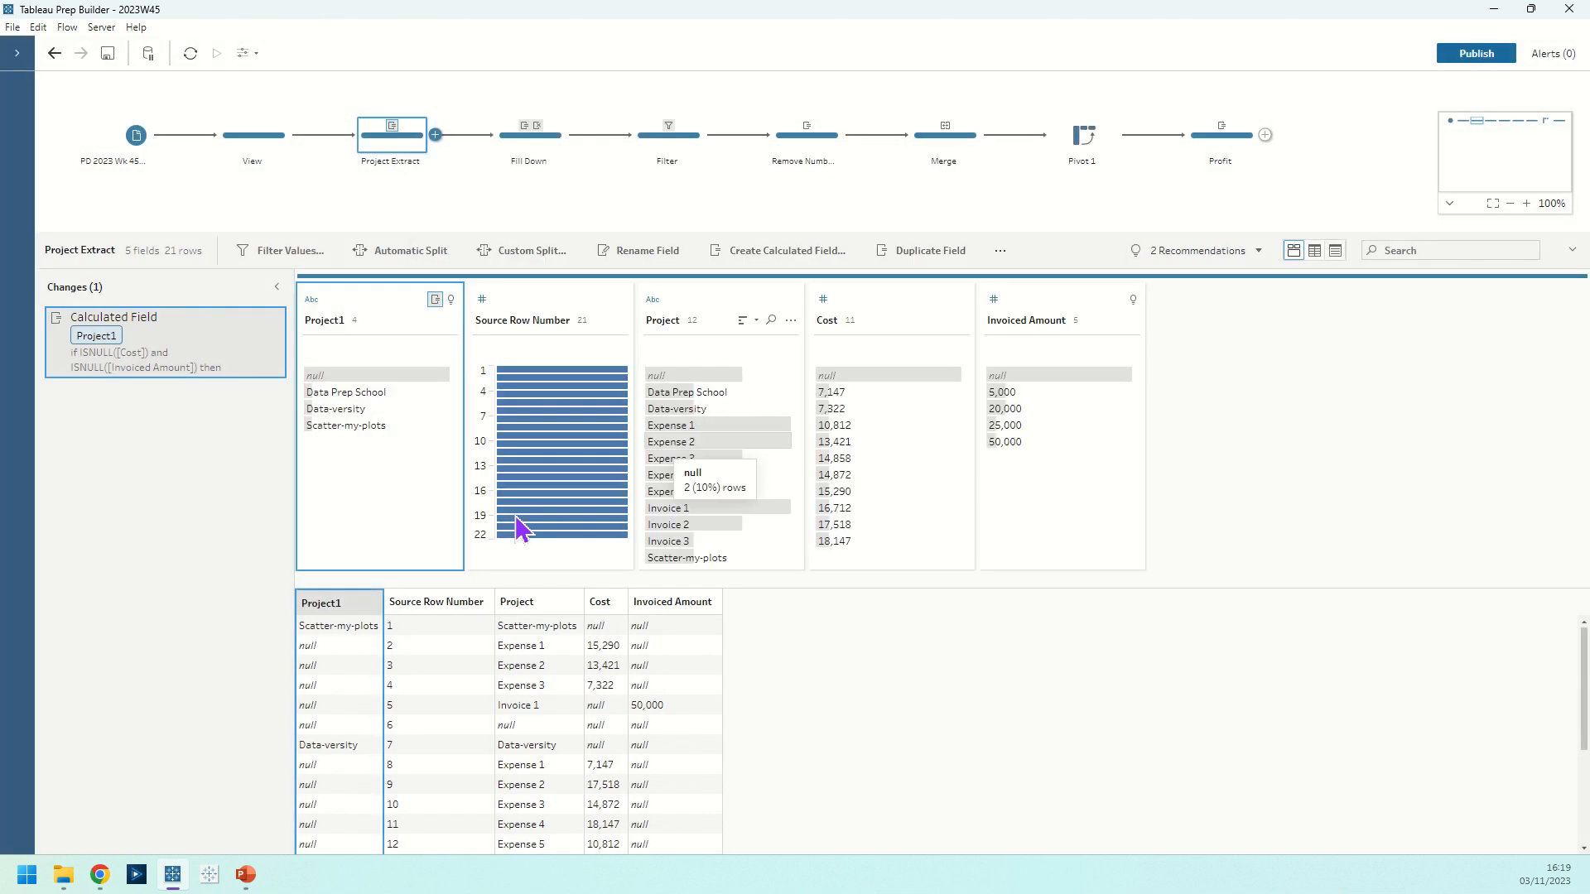
# Step: Examine the non-null Project1 values across the data rows of the Project Extract step
pyautogui.click(334, 629)
pyautogui.scroll(-2, 331, 704)
pyautogui.click(336, 662)
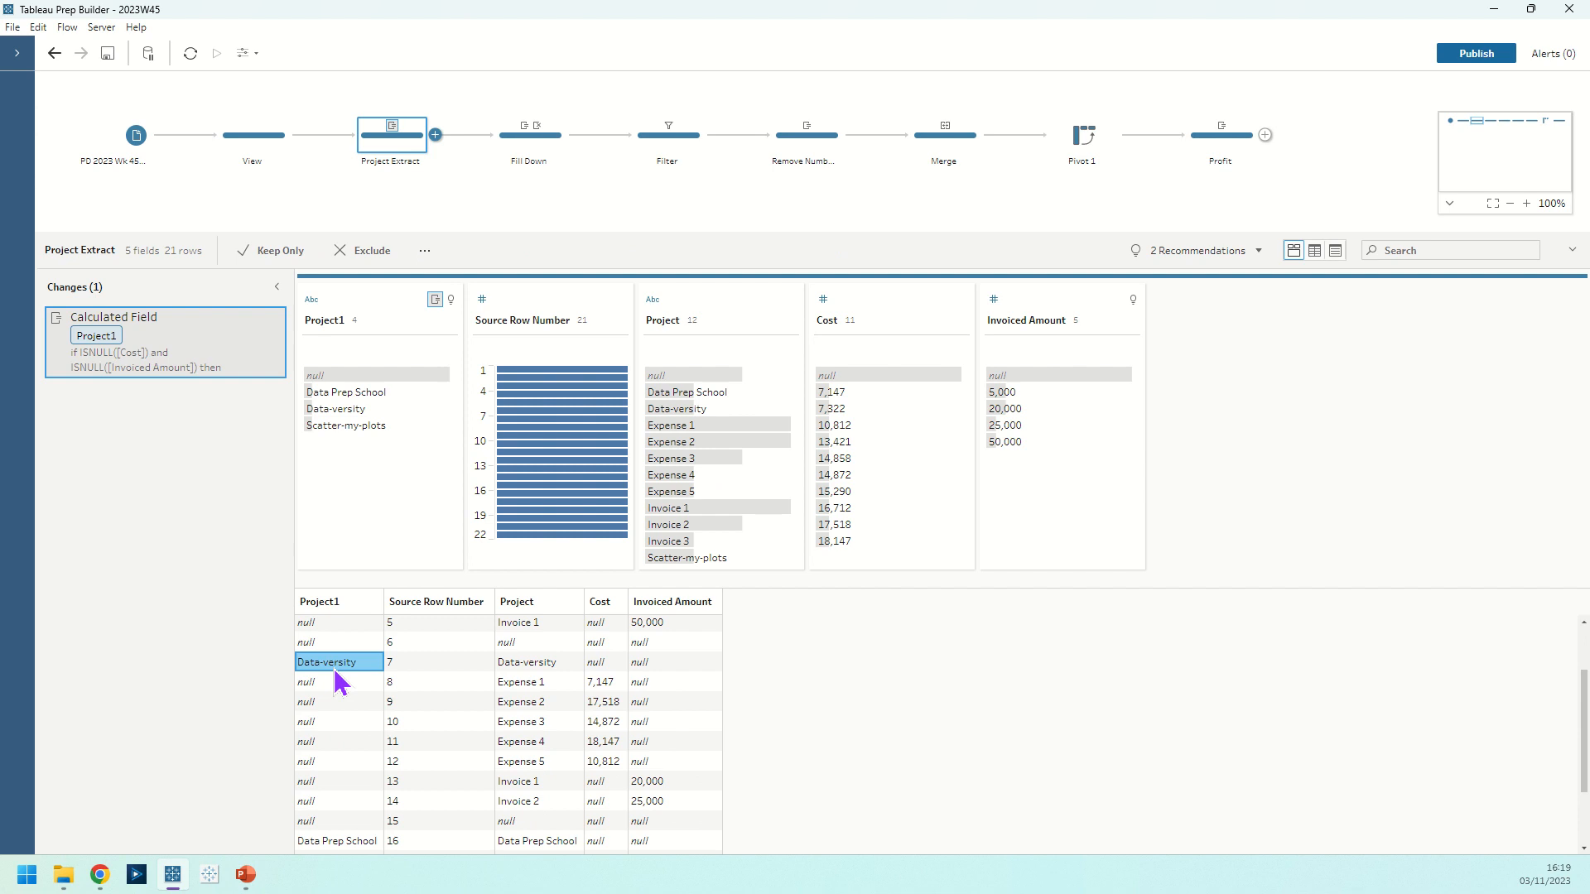
pyautogui.scroll(-2, 342, 728)
pyautogui.click(338, 759)
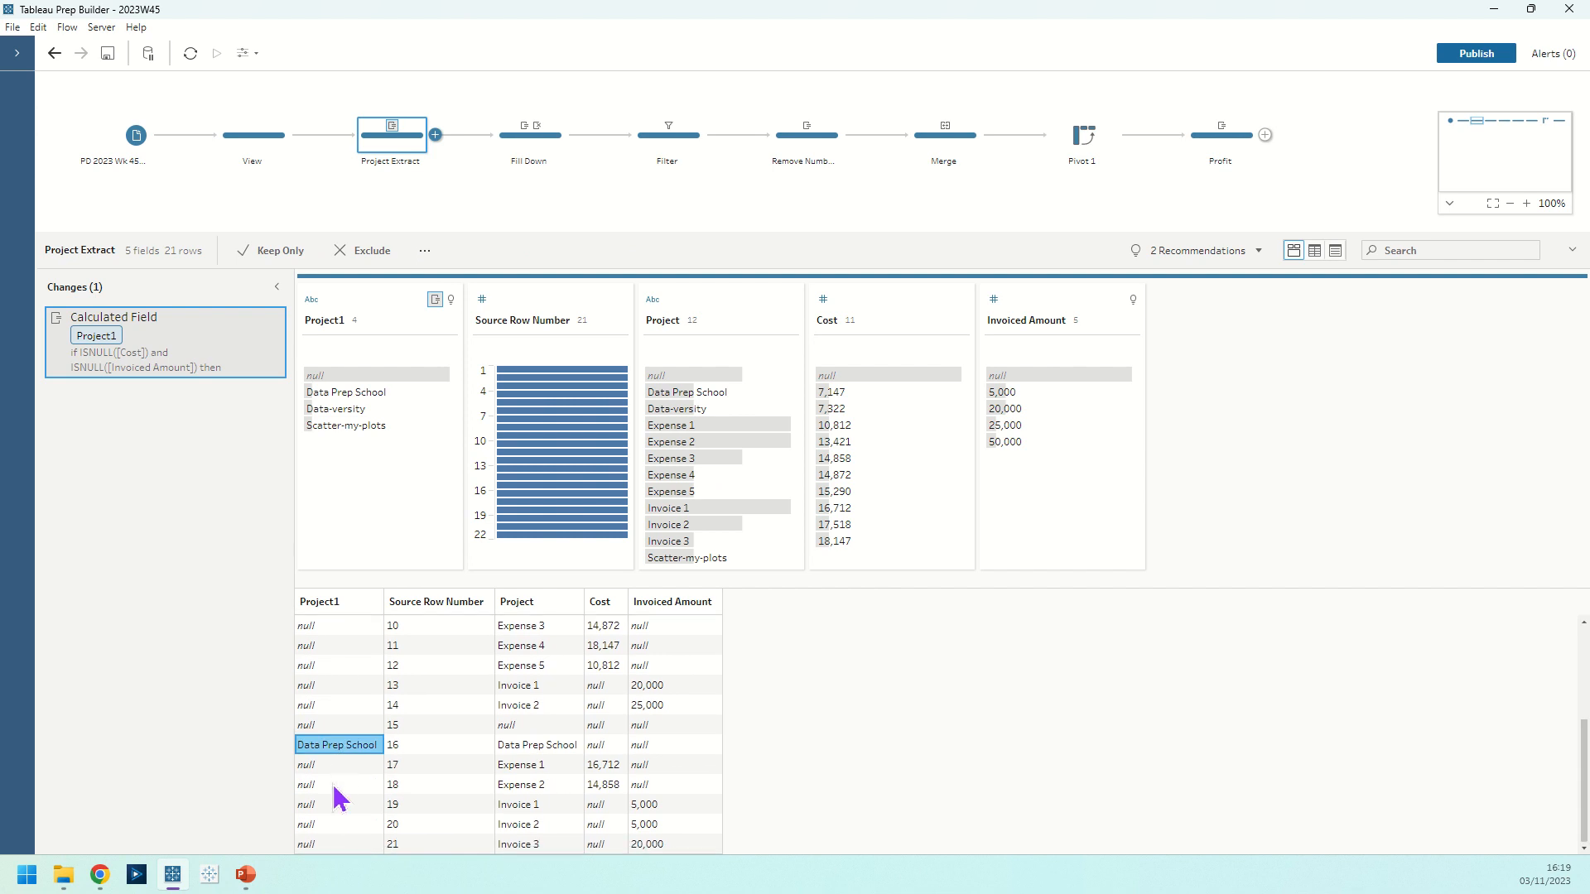
pyautogui.scroll(3, 339, 790)
pyautogui.click(347, 631)
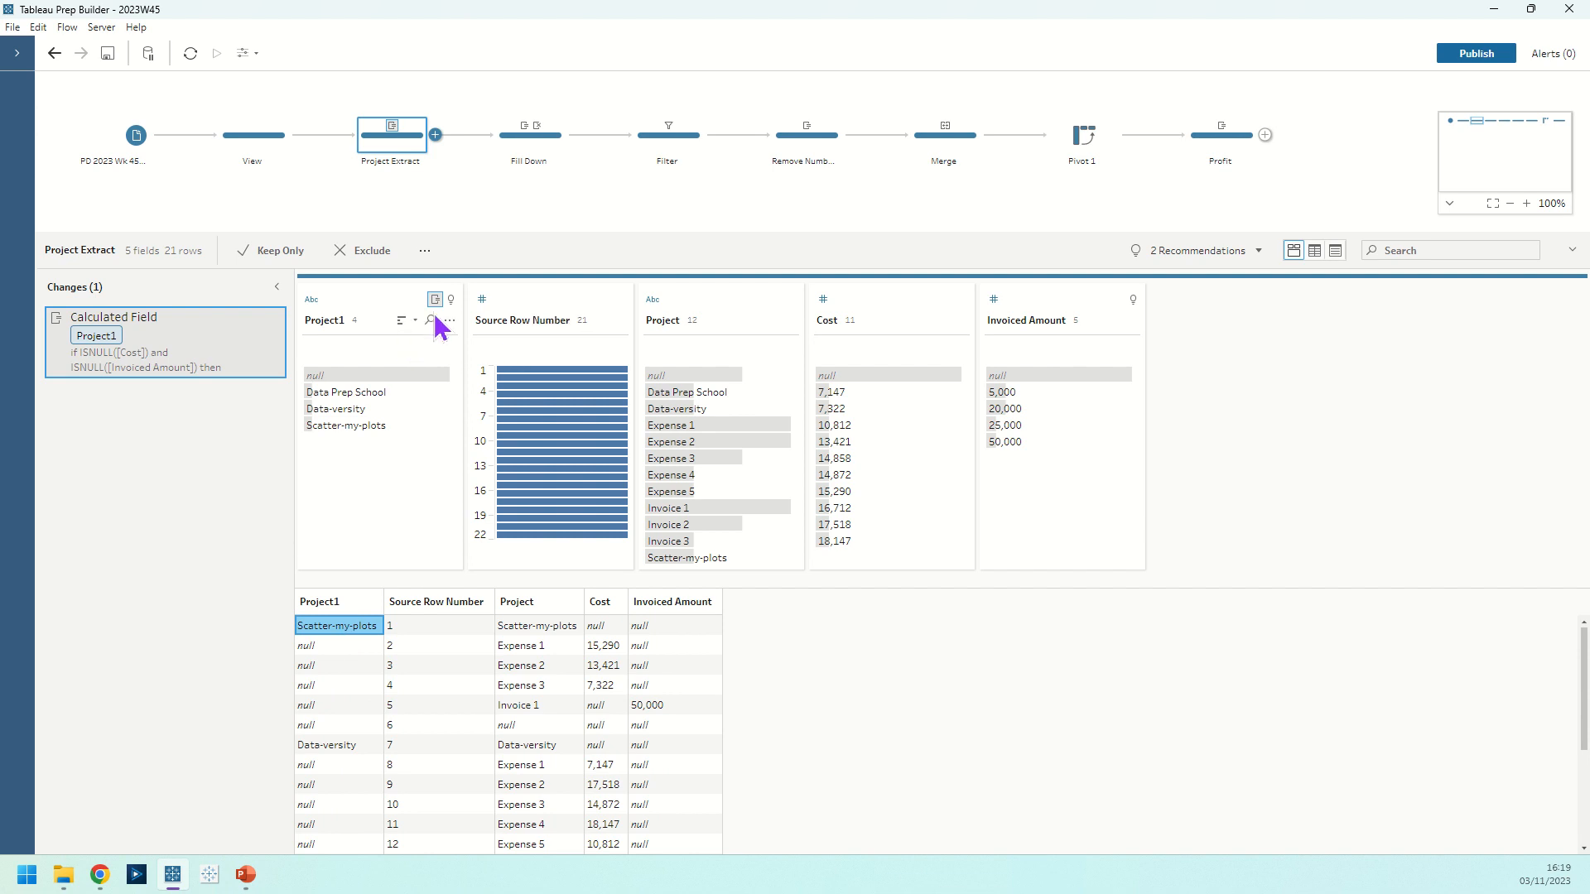
# Step: Create a full-table Fill Down calculated field from Project1, ordered by Source Row Number, and remove it again
pyautogui.click(383, 311)
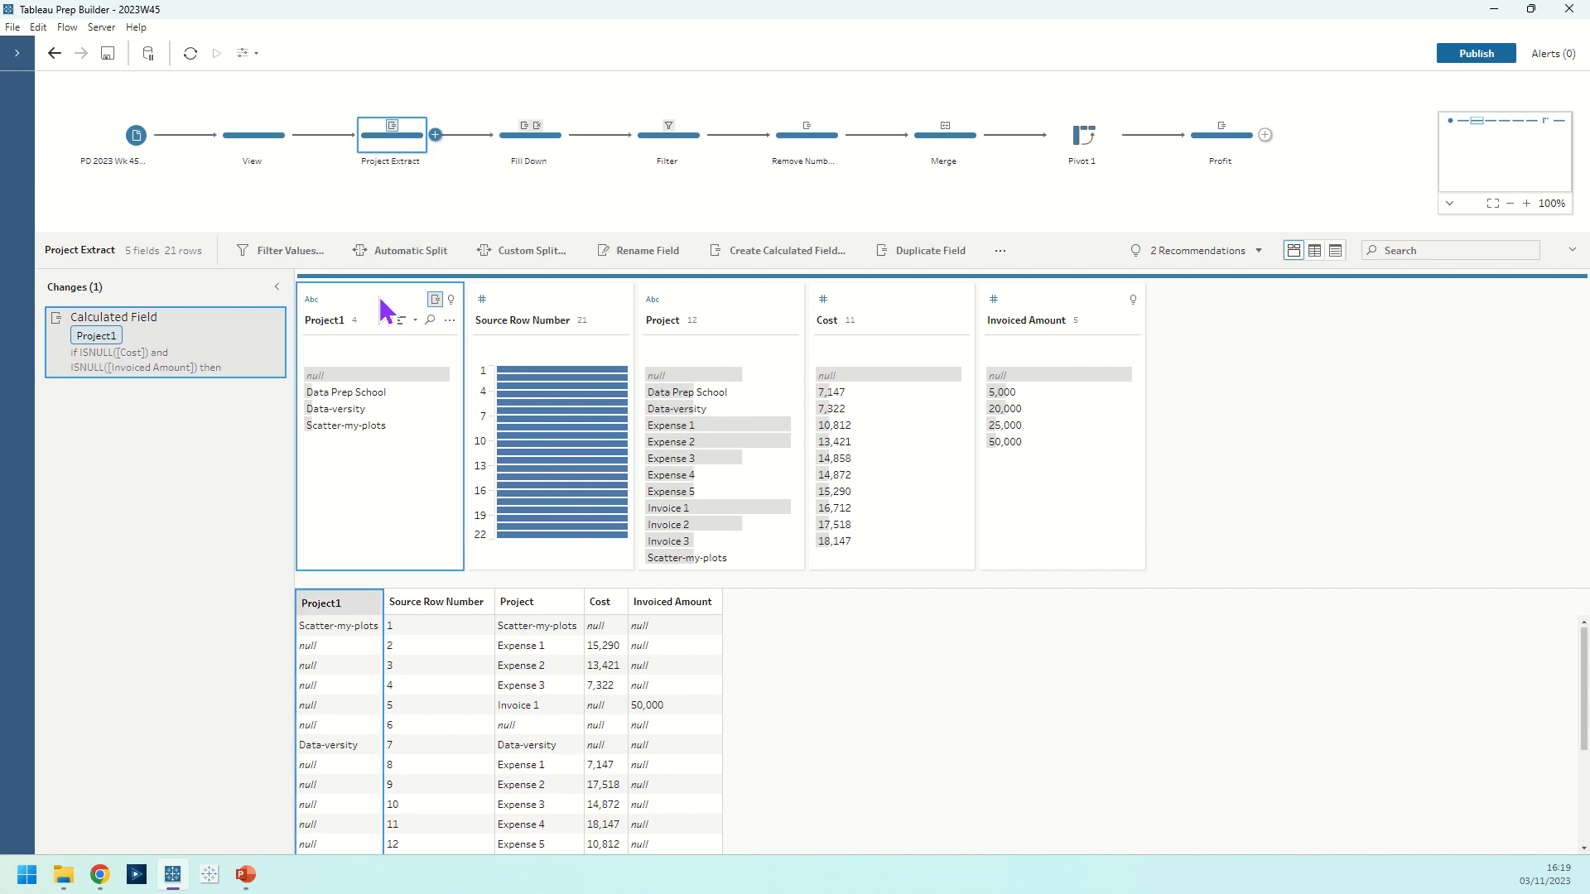
pyautogui.click(450, 321)
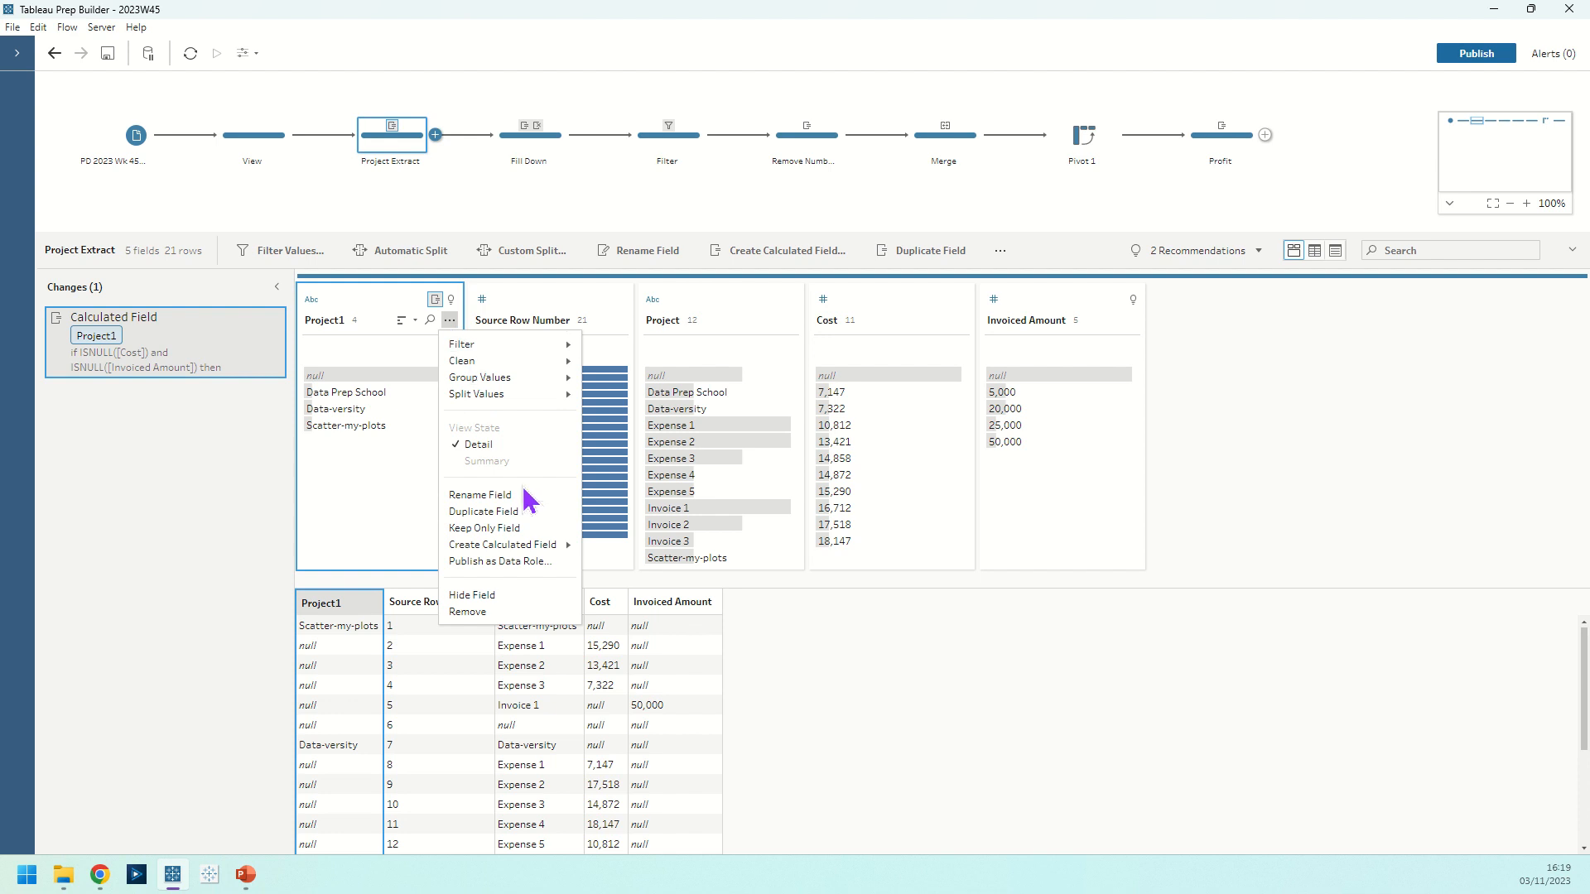
pyautogui.moveTo(544, 549)
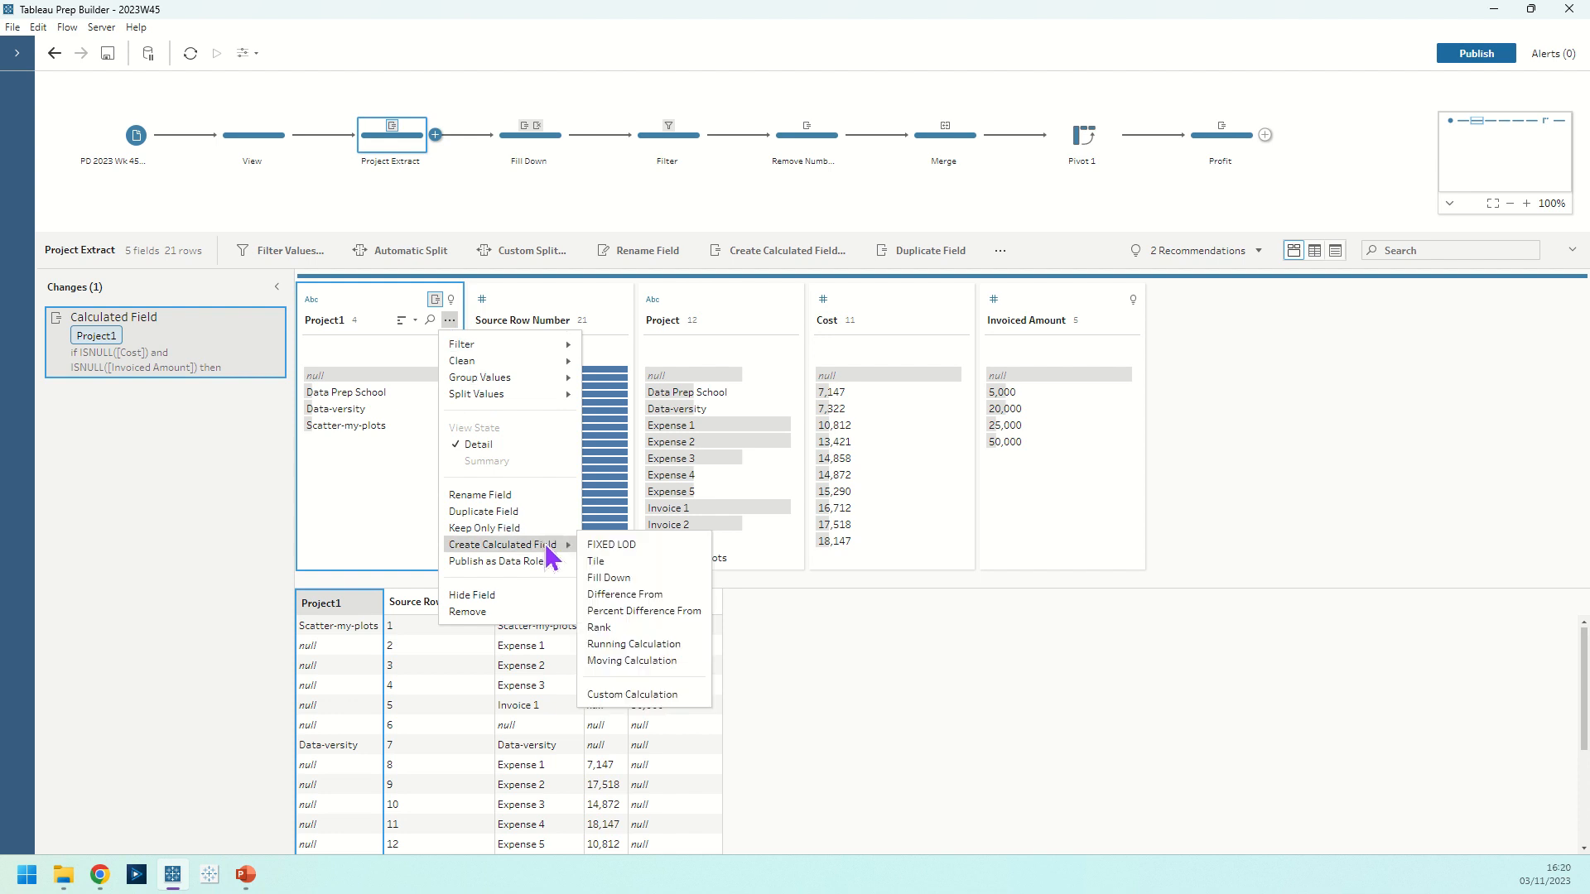
pyautogui.click(613, 578)
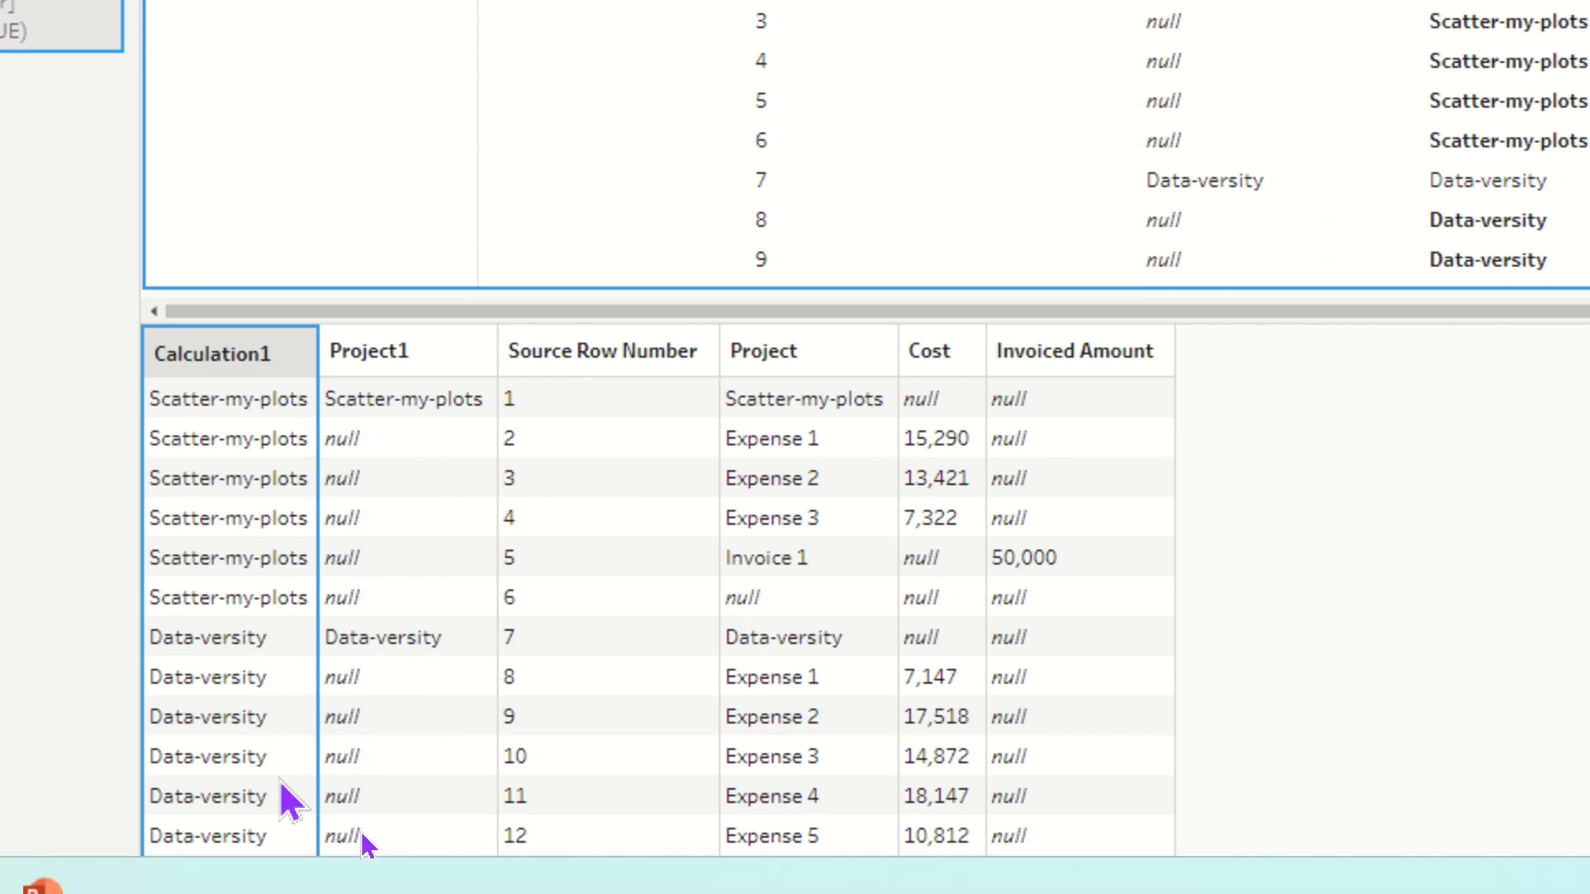
pyautogui.scroll(-3, 372, 603)
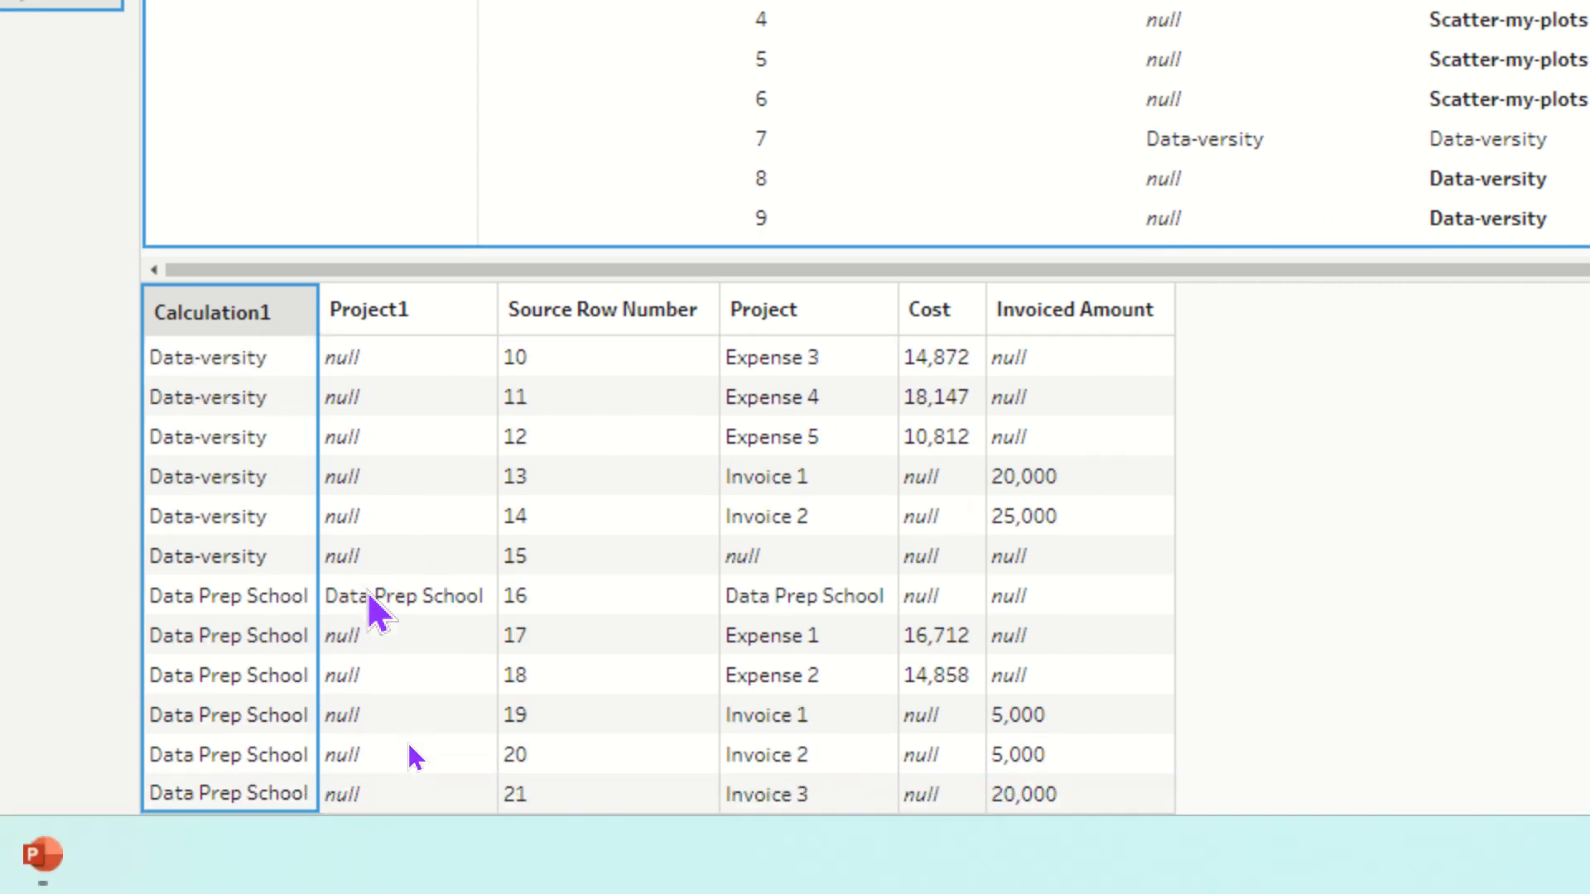
pyautogui.scroll(3, 374, 612)
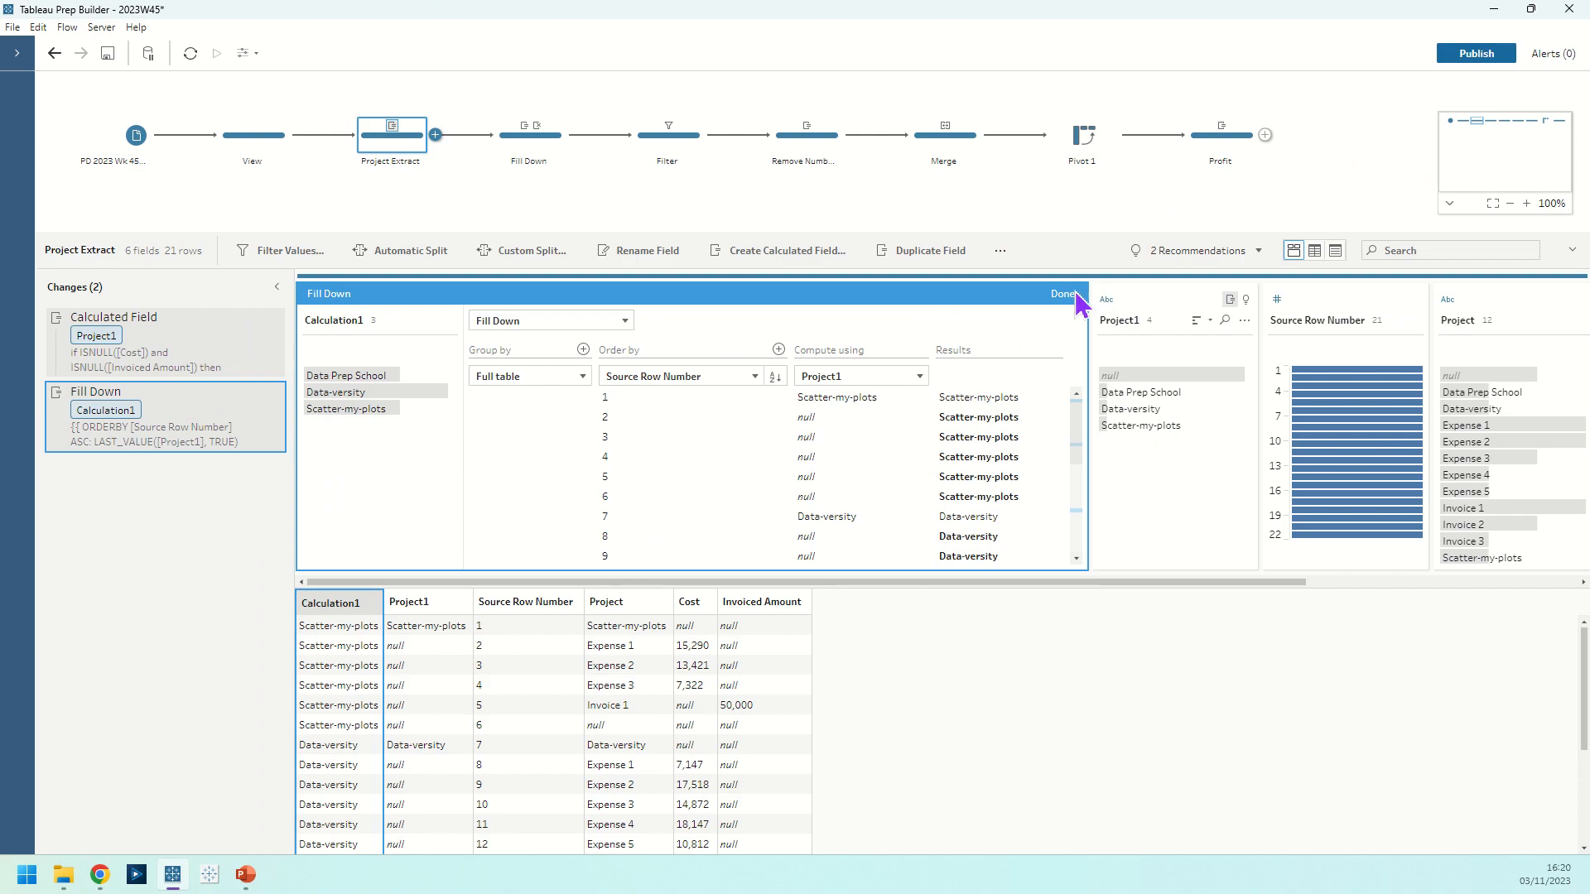
pyautogui.click(1063, 294)
pyautogui.click(274, 398)
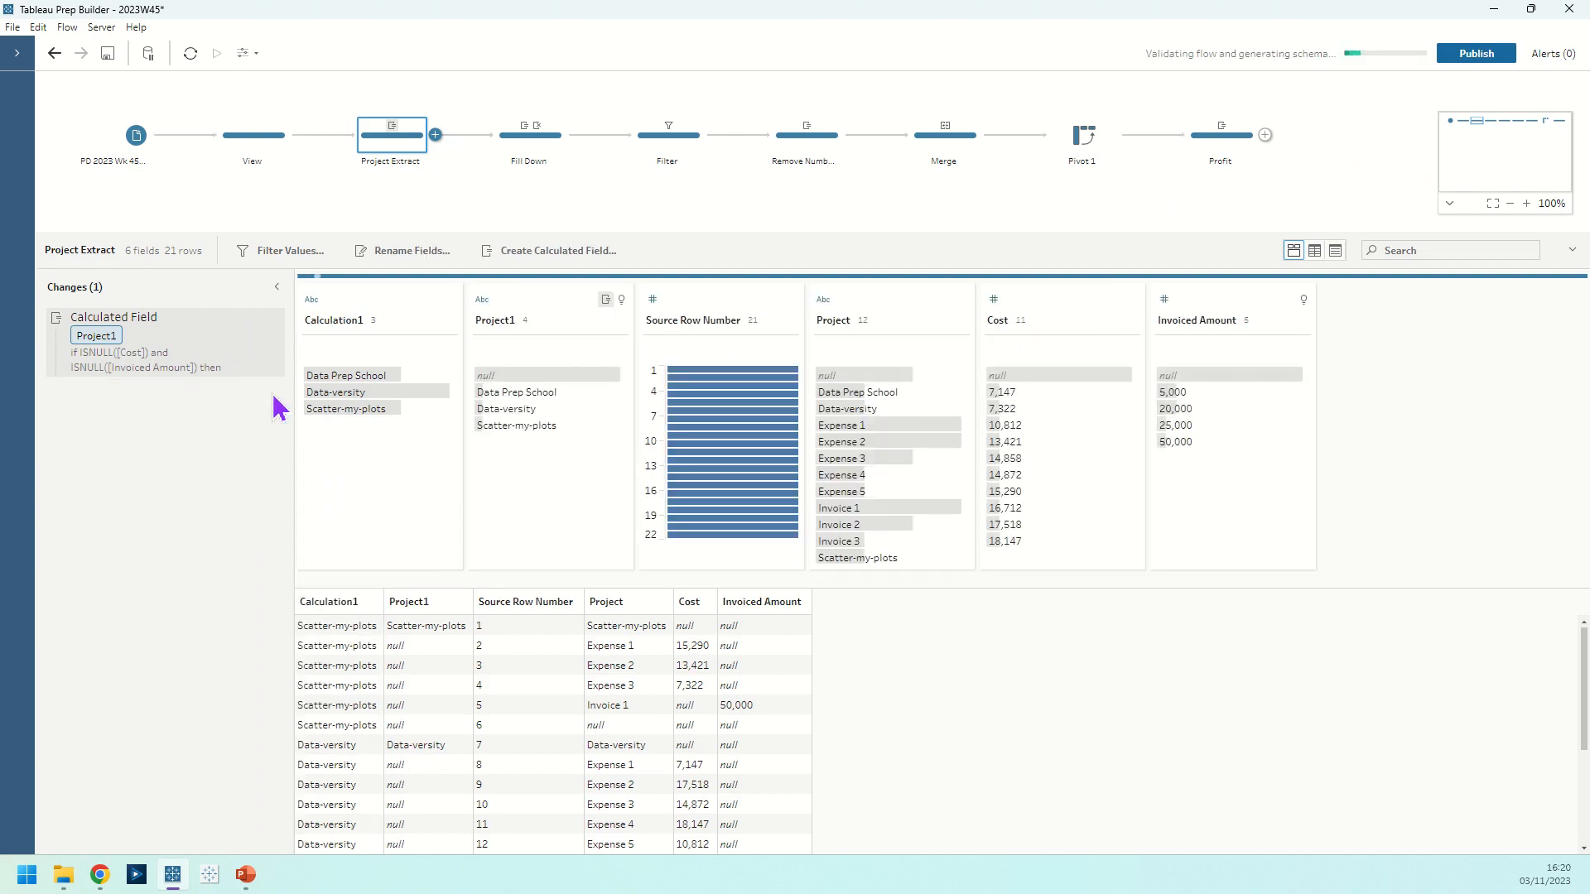
# Step: Examine the Fill Down step's rows where Project repeats the Project Name or is null
pyautogui.click(555, 147)
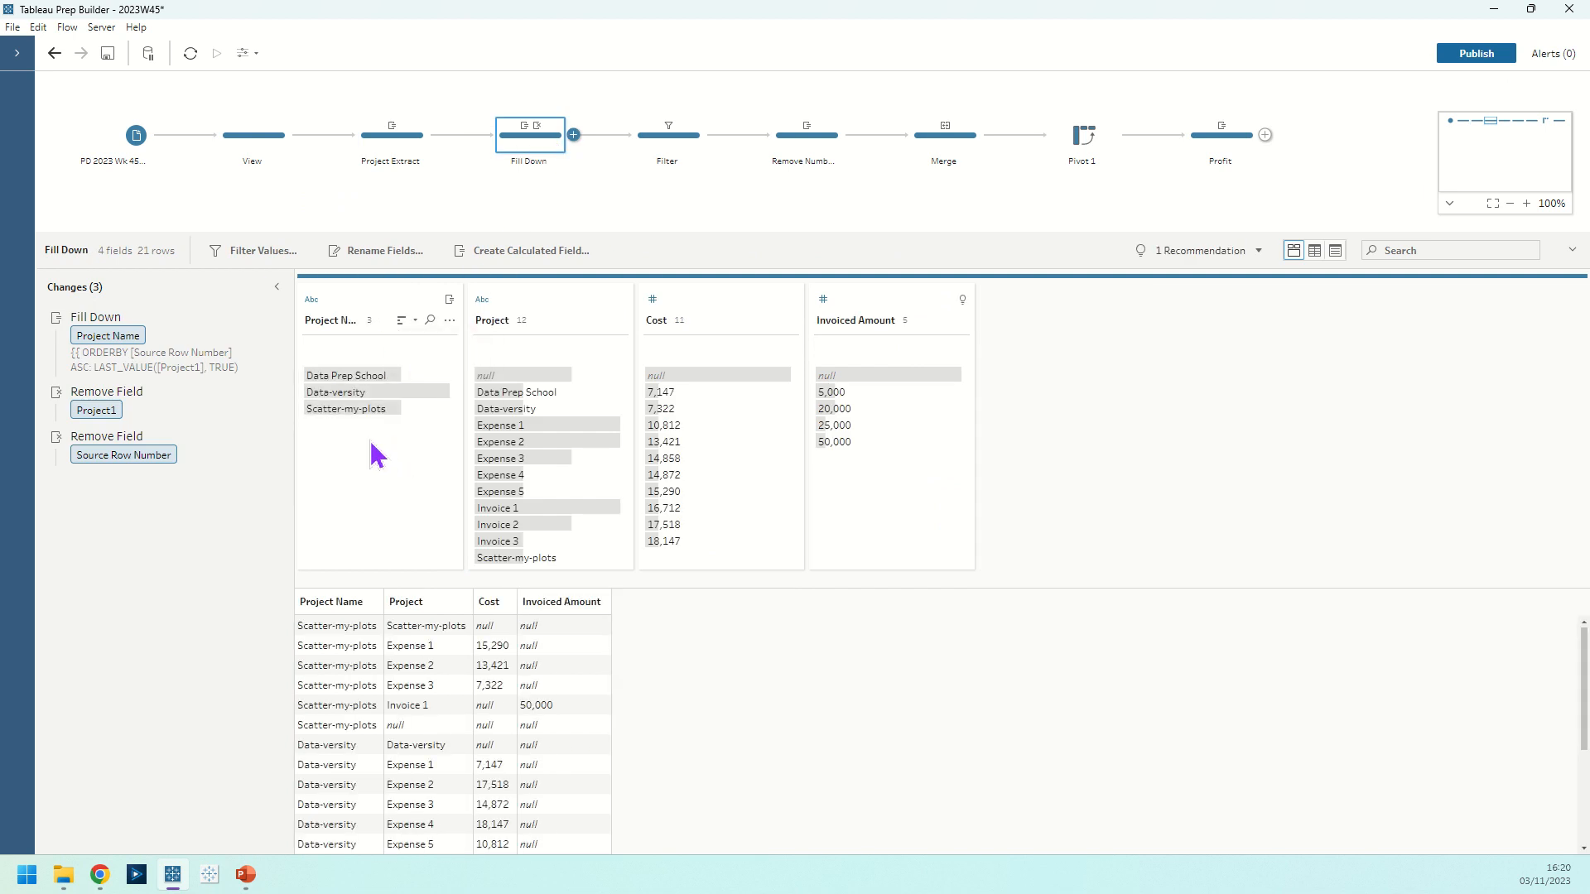
pyautogui.click(373, 629)
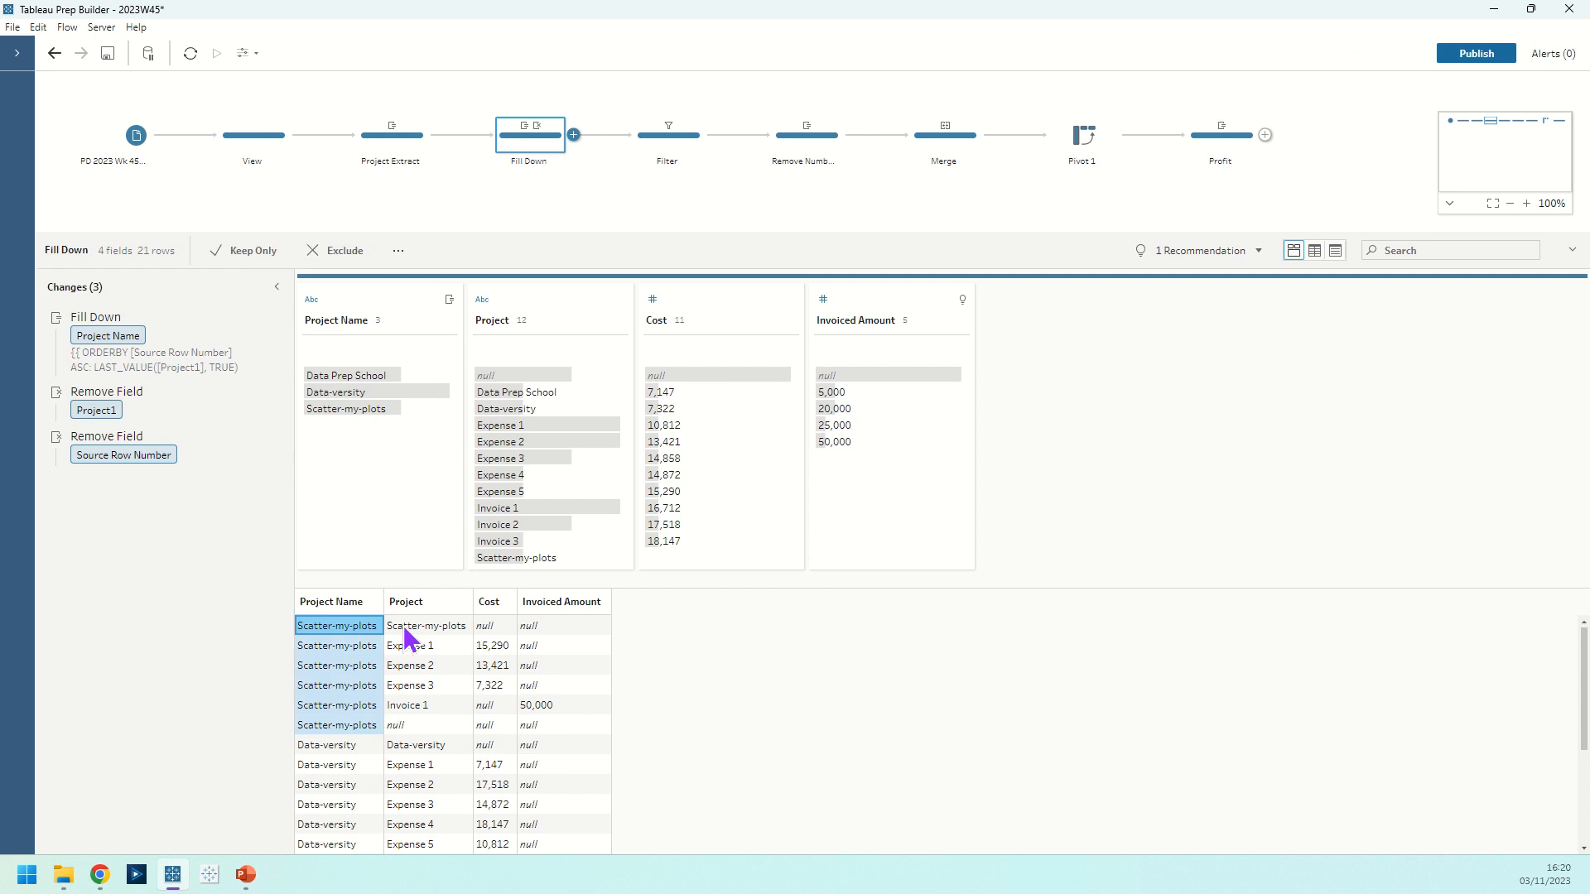
pyautogui.click(414, 631)
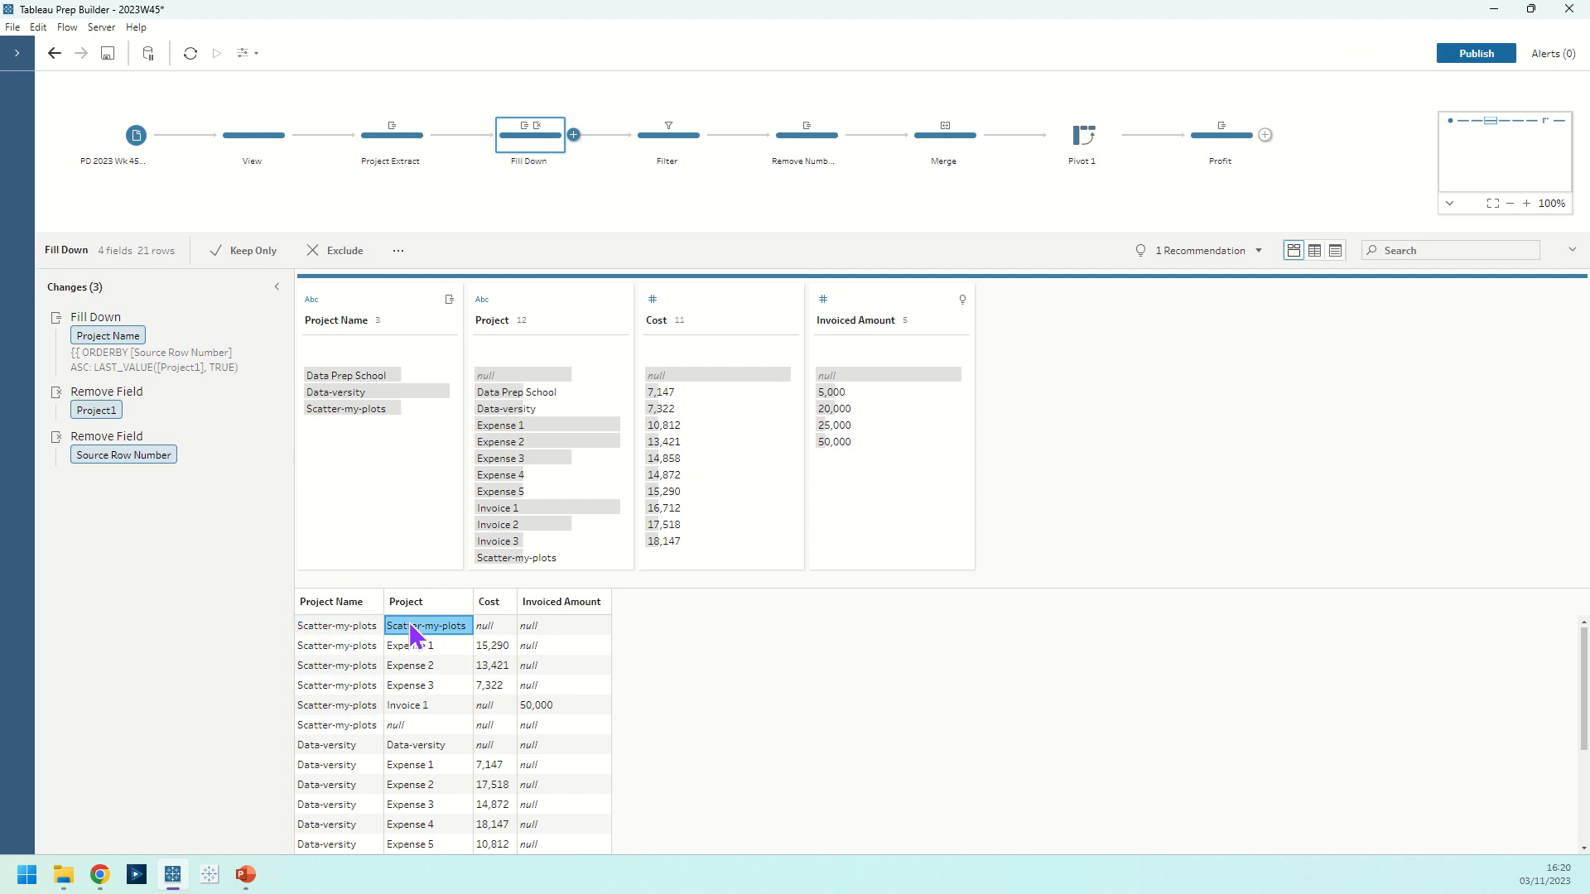
pyautogui.click(405, 726)
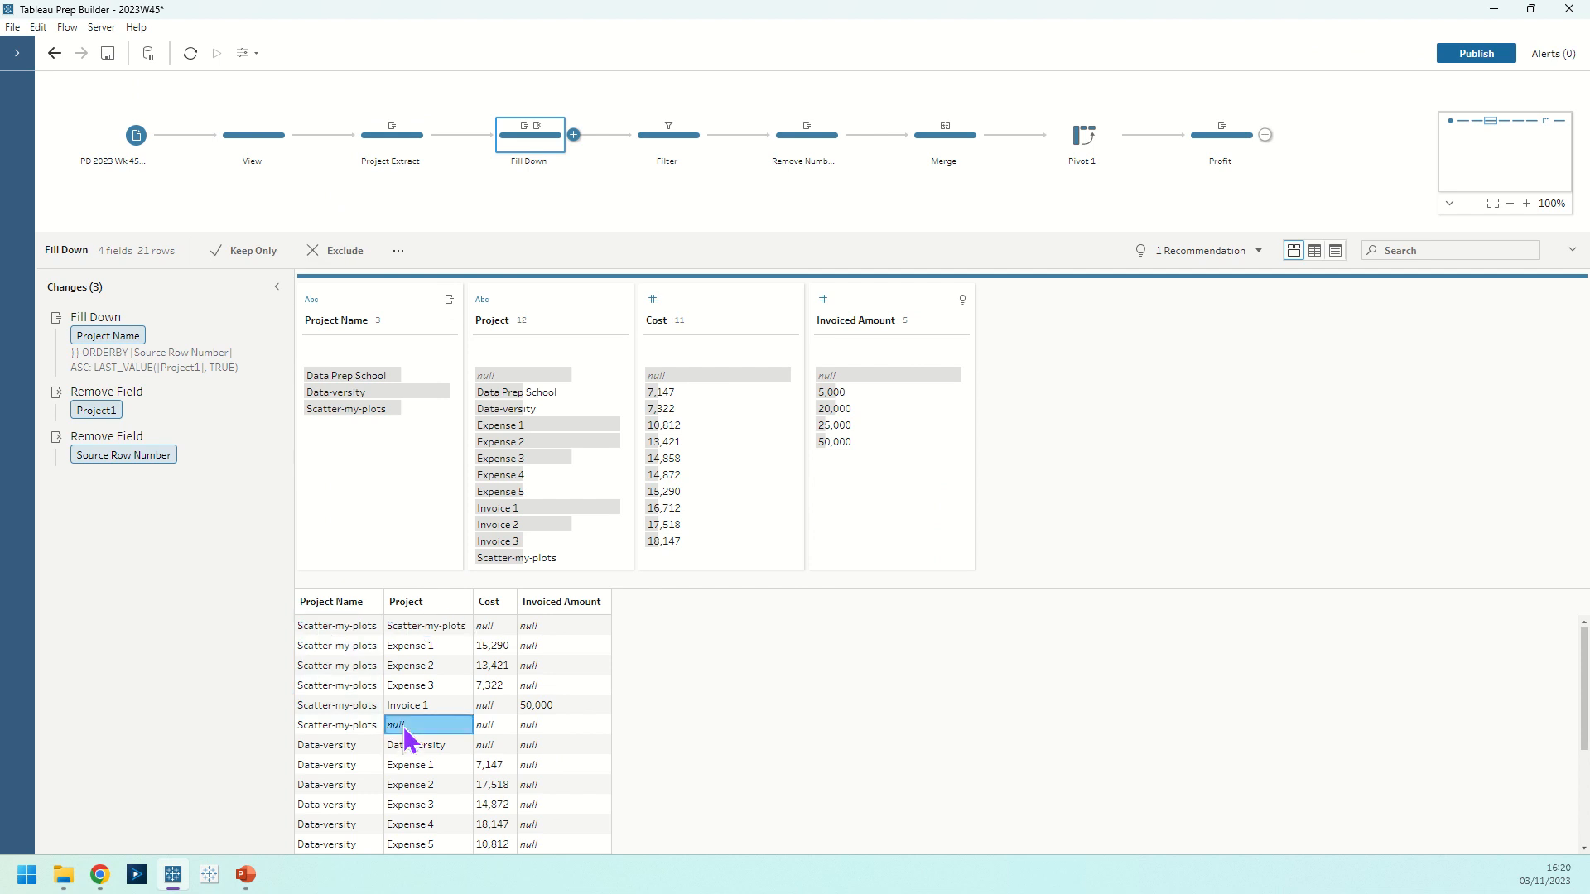
# Step: Review the calculation in the Filter step that compares Project with Project Name
pyautogui.click(669, 137)
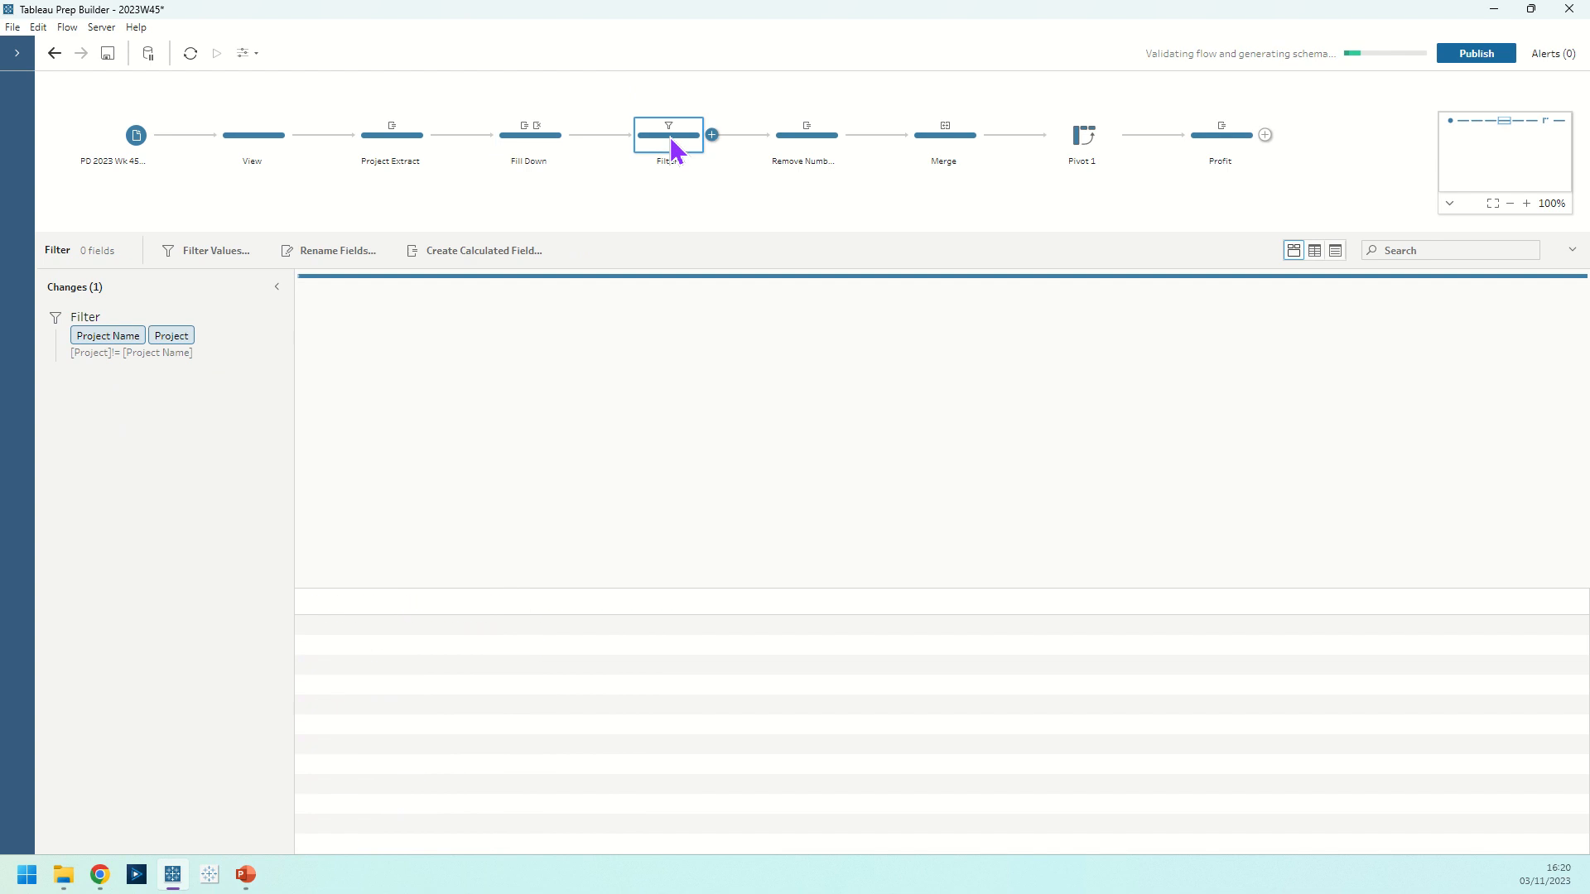
pyautogui.click(260, 328)
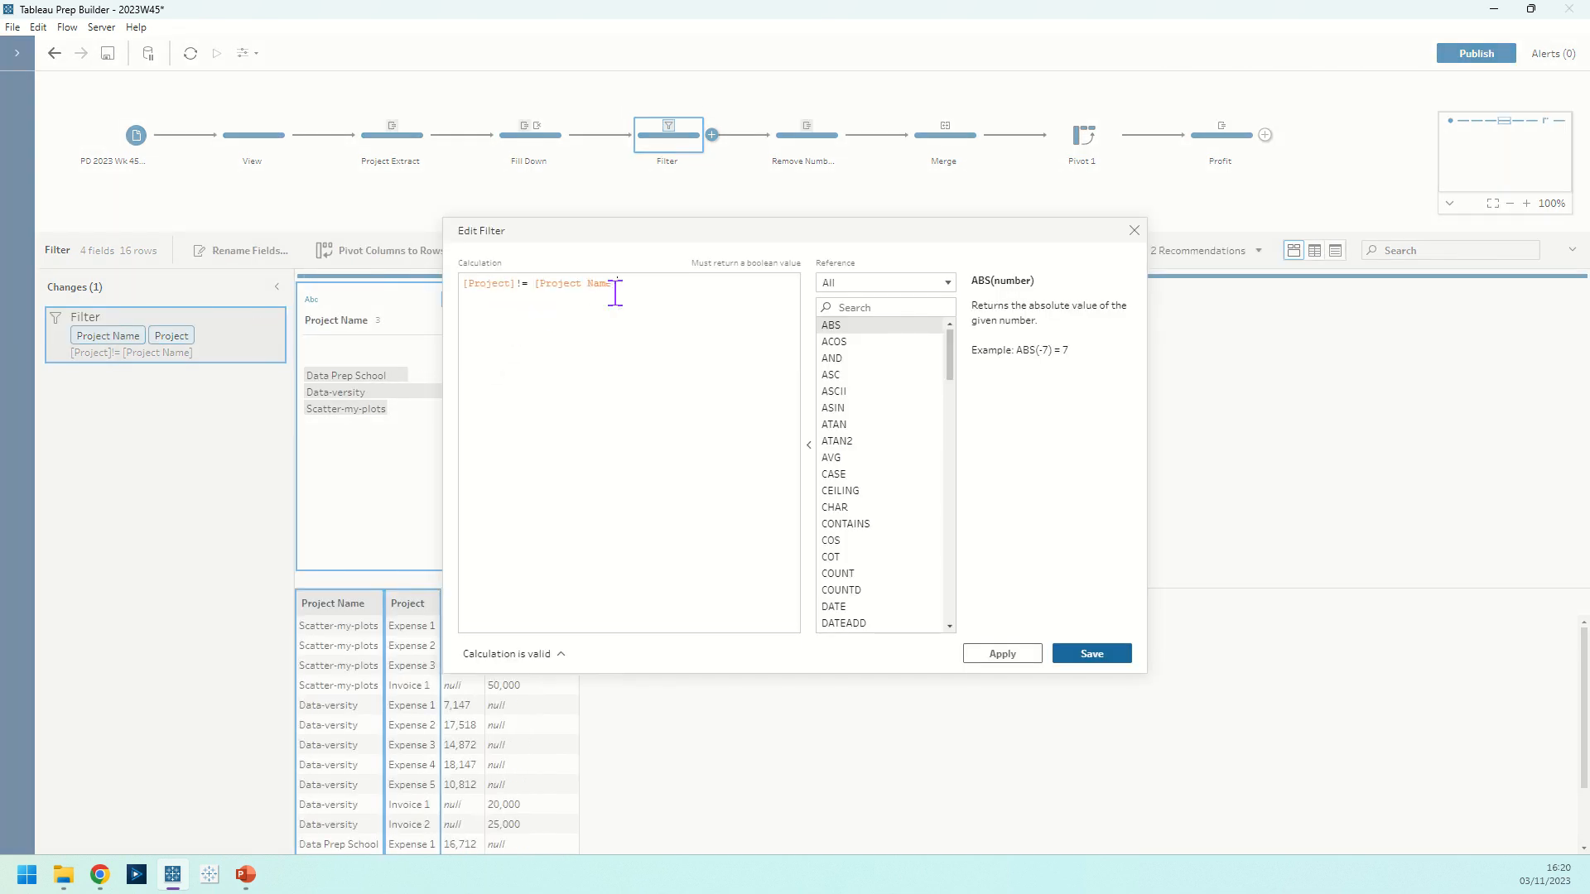
pyautogui.click(1134, 230)
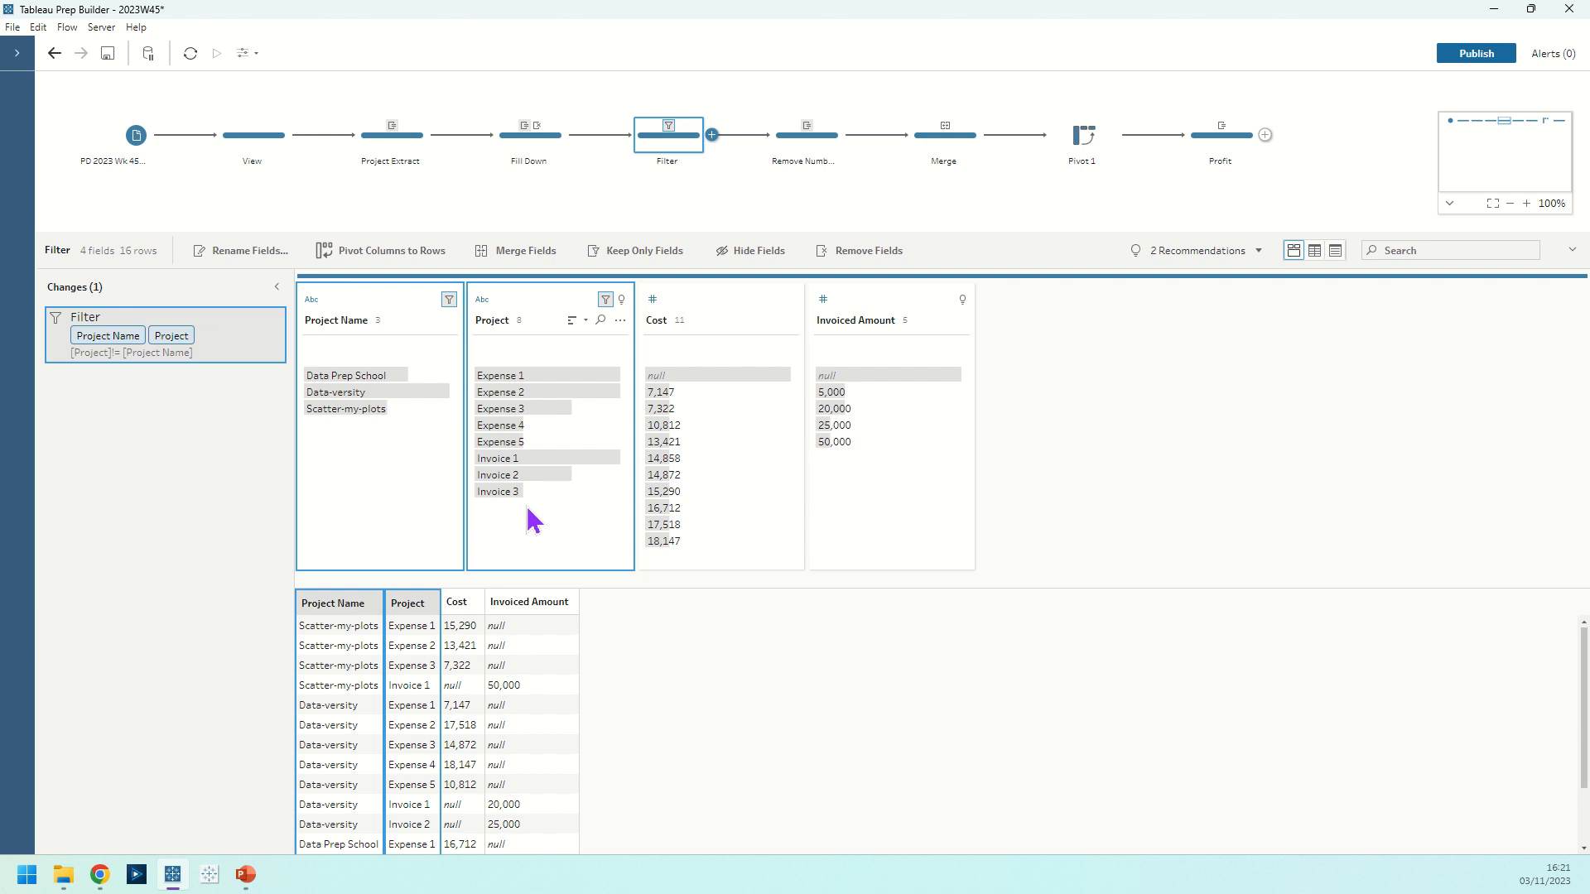
# Step: Examine the cleaning options available for the Project field in the Filter step
pyautogui.click(535, 322)
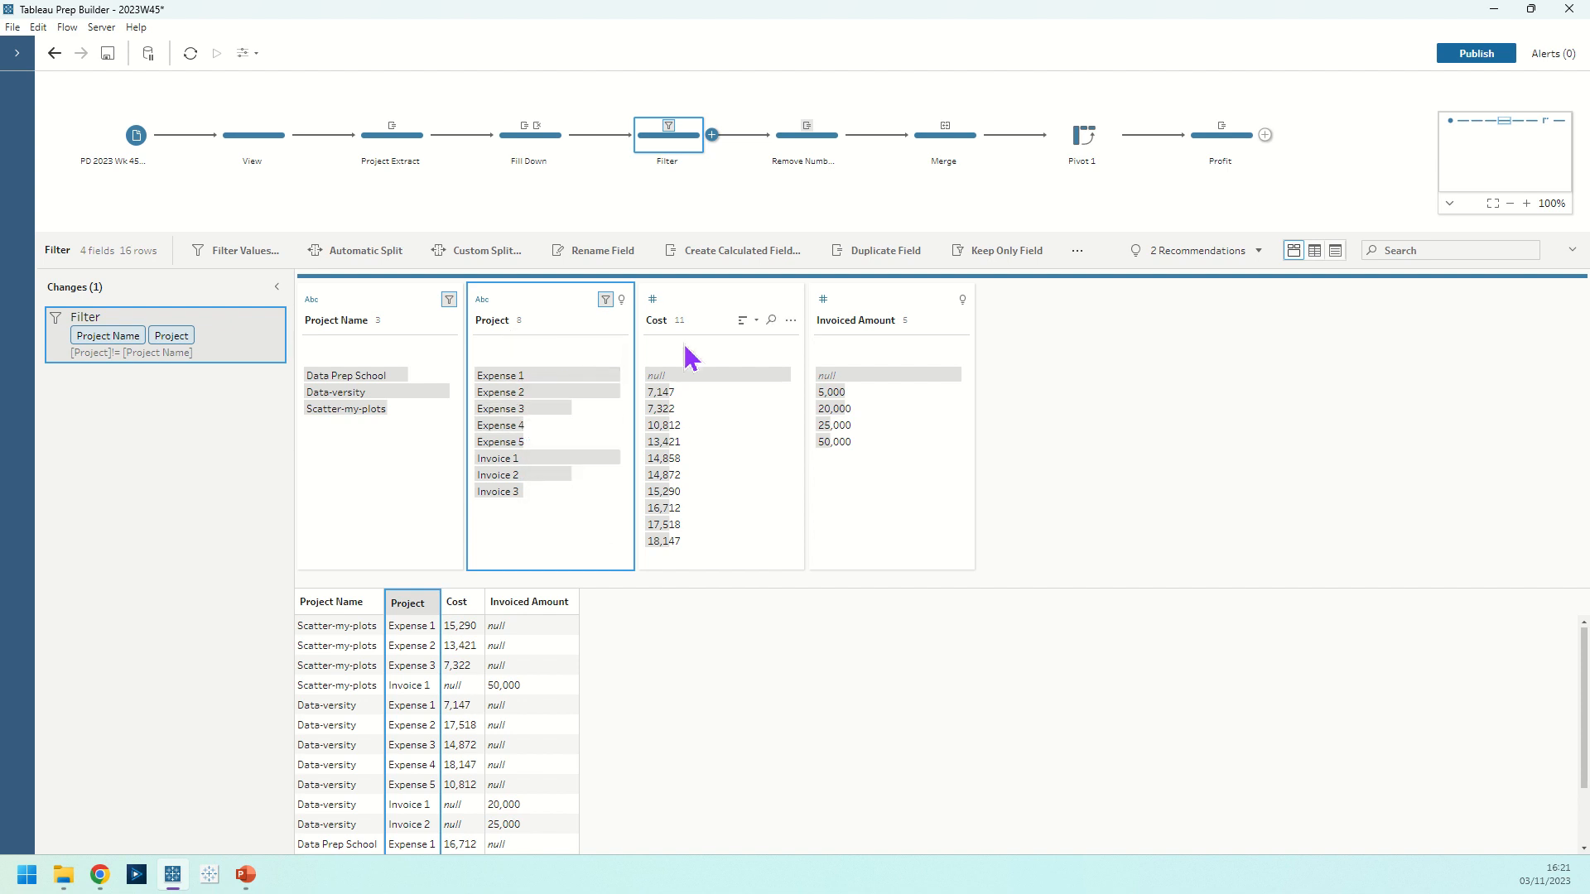
pyautogui.click(620, 321)
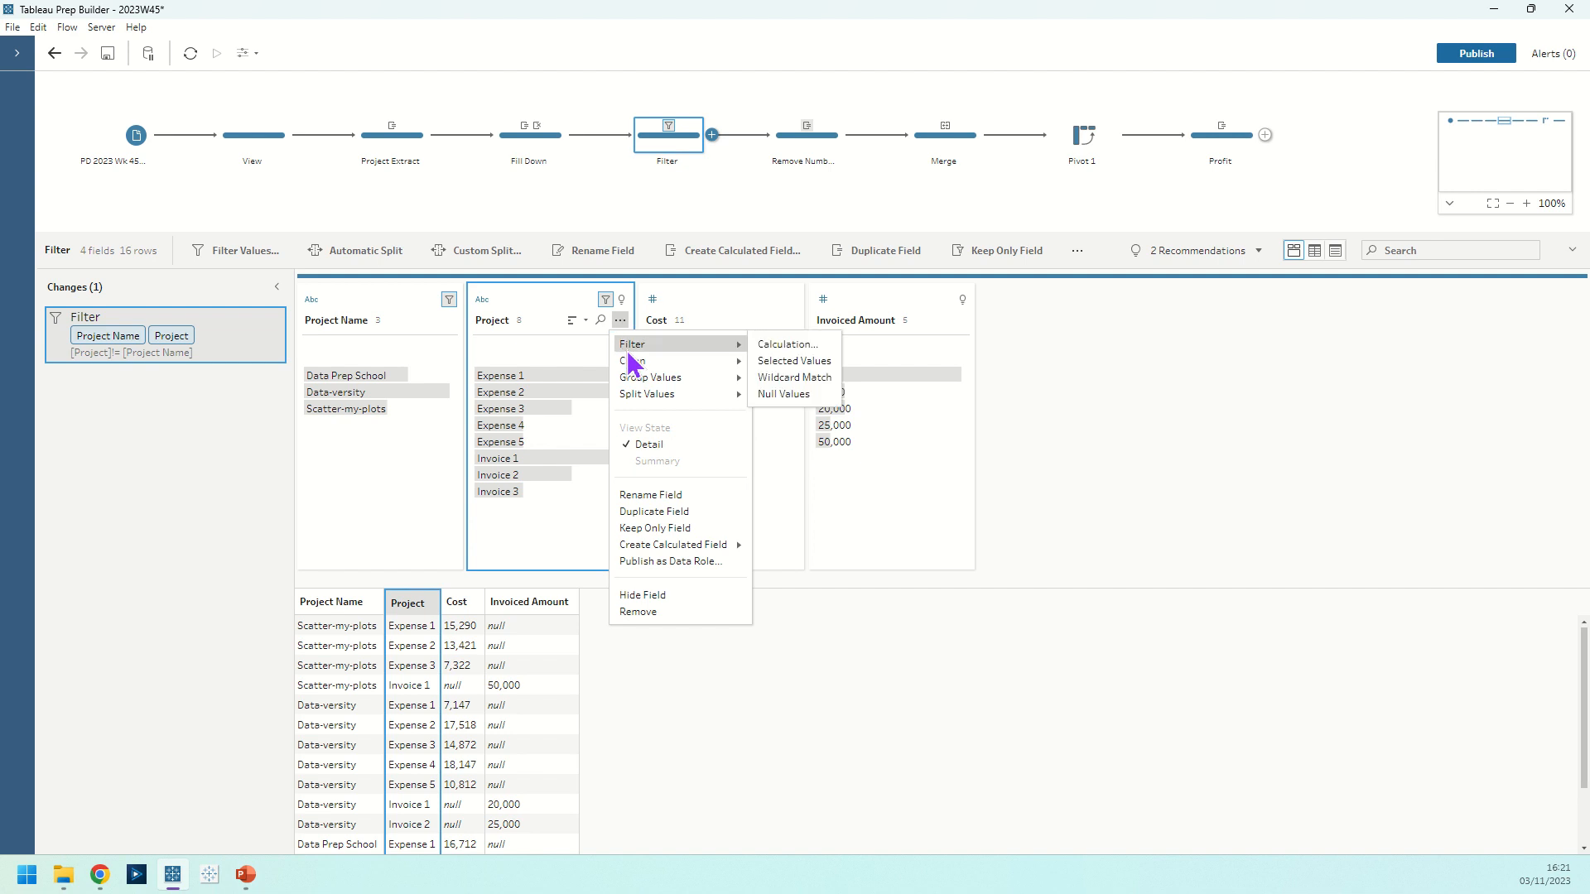
pyautogui.moveTo(632, 363)
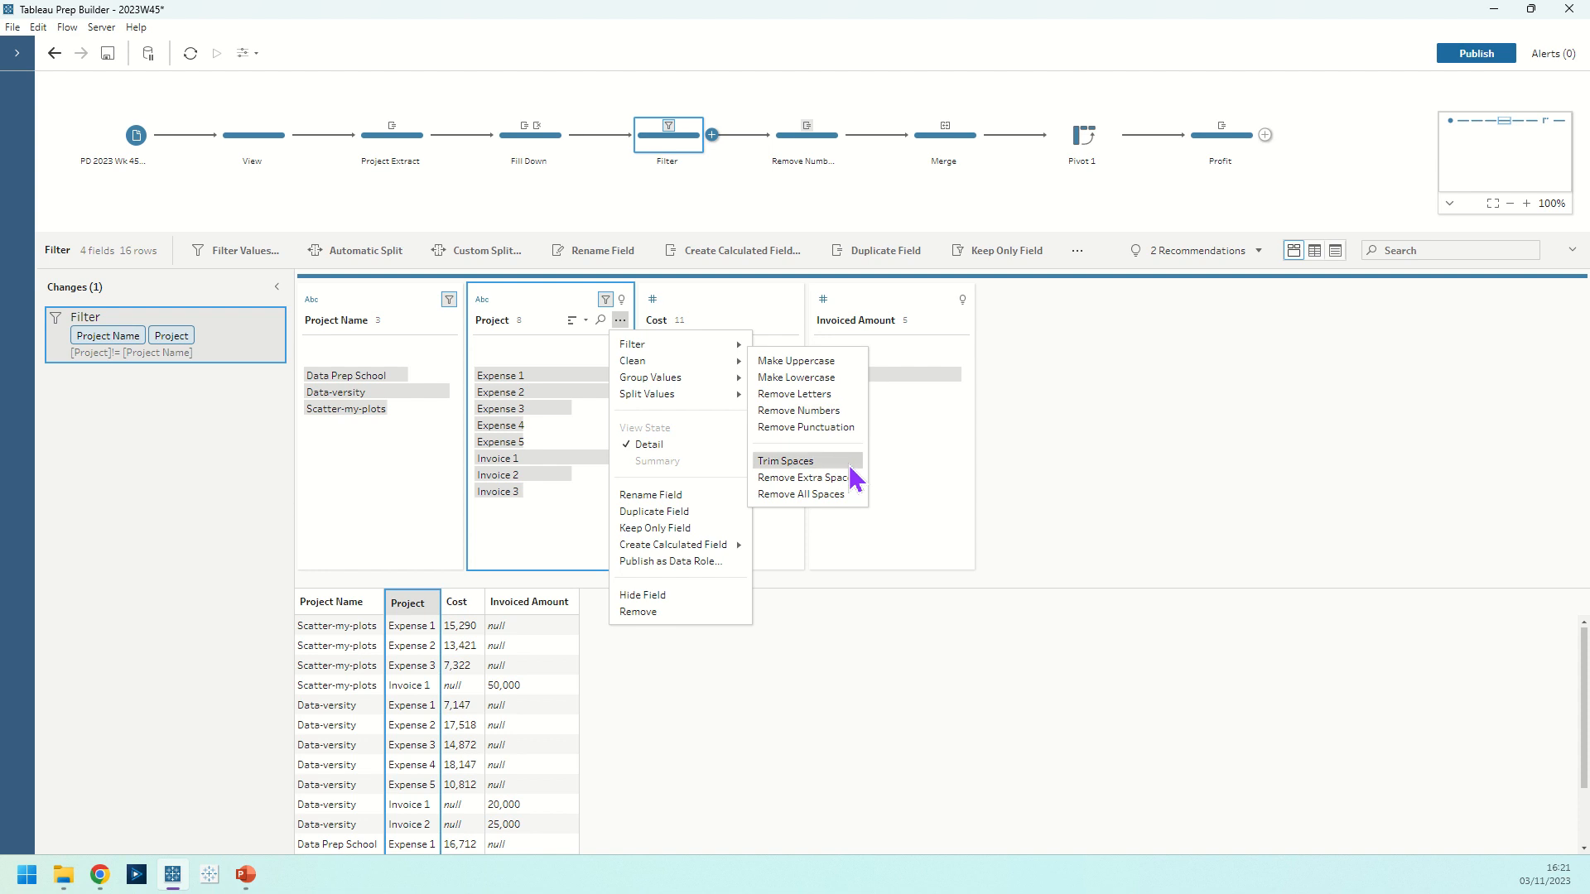
pyautogui.click(1040, 491)
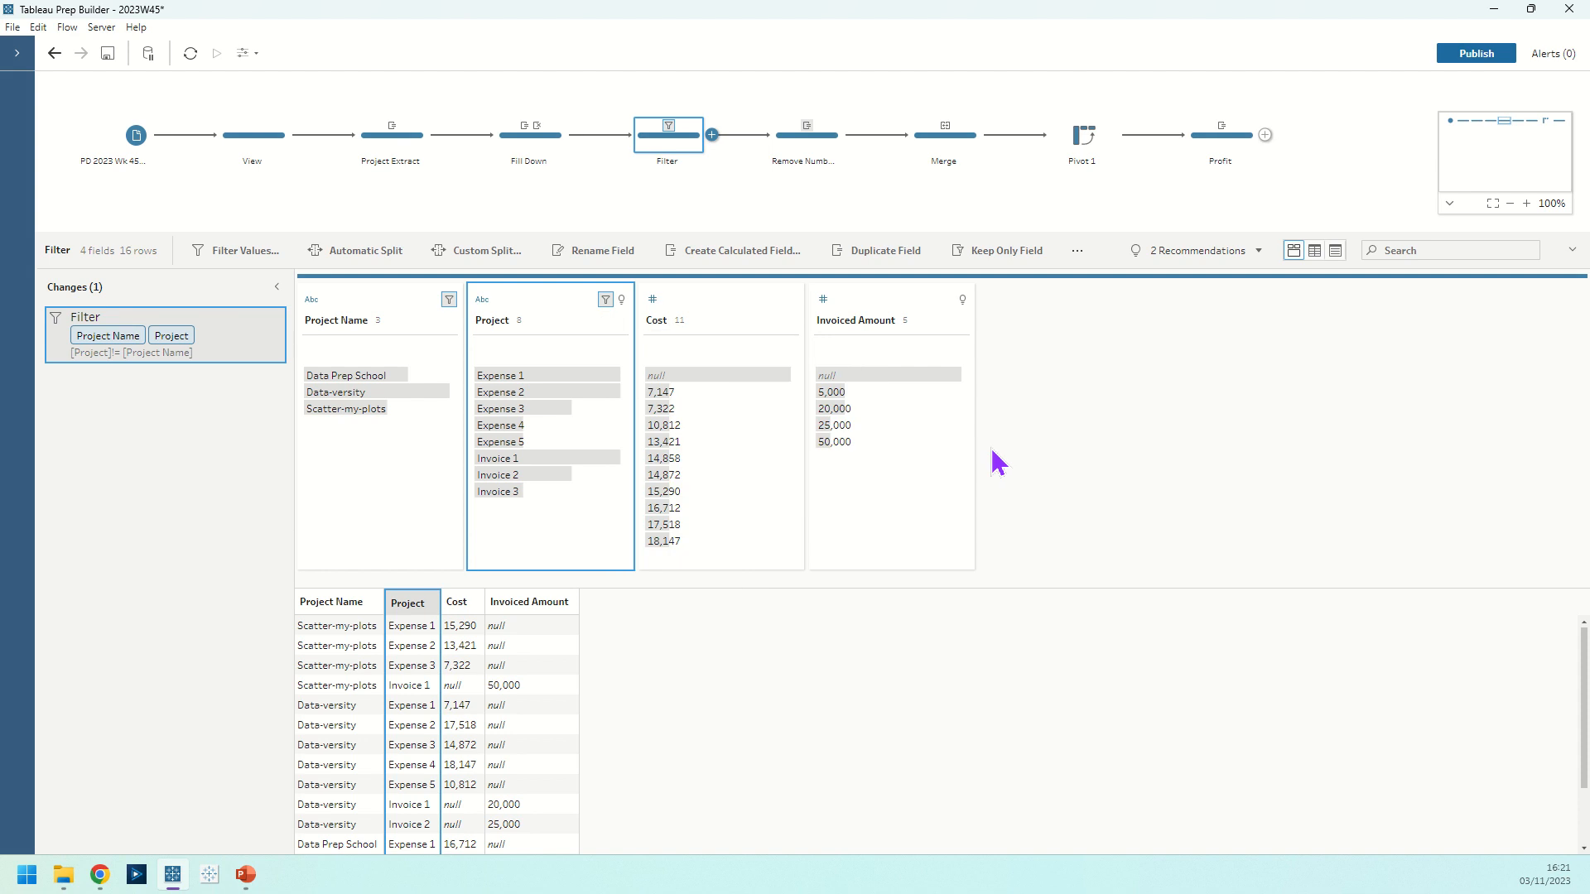
# Step: Compare the Cost and Invoiced Amount fields in the Remove Numbers step, checking which rows are null
pyautogui.click(810, 159)
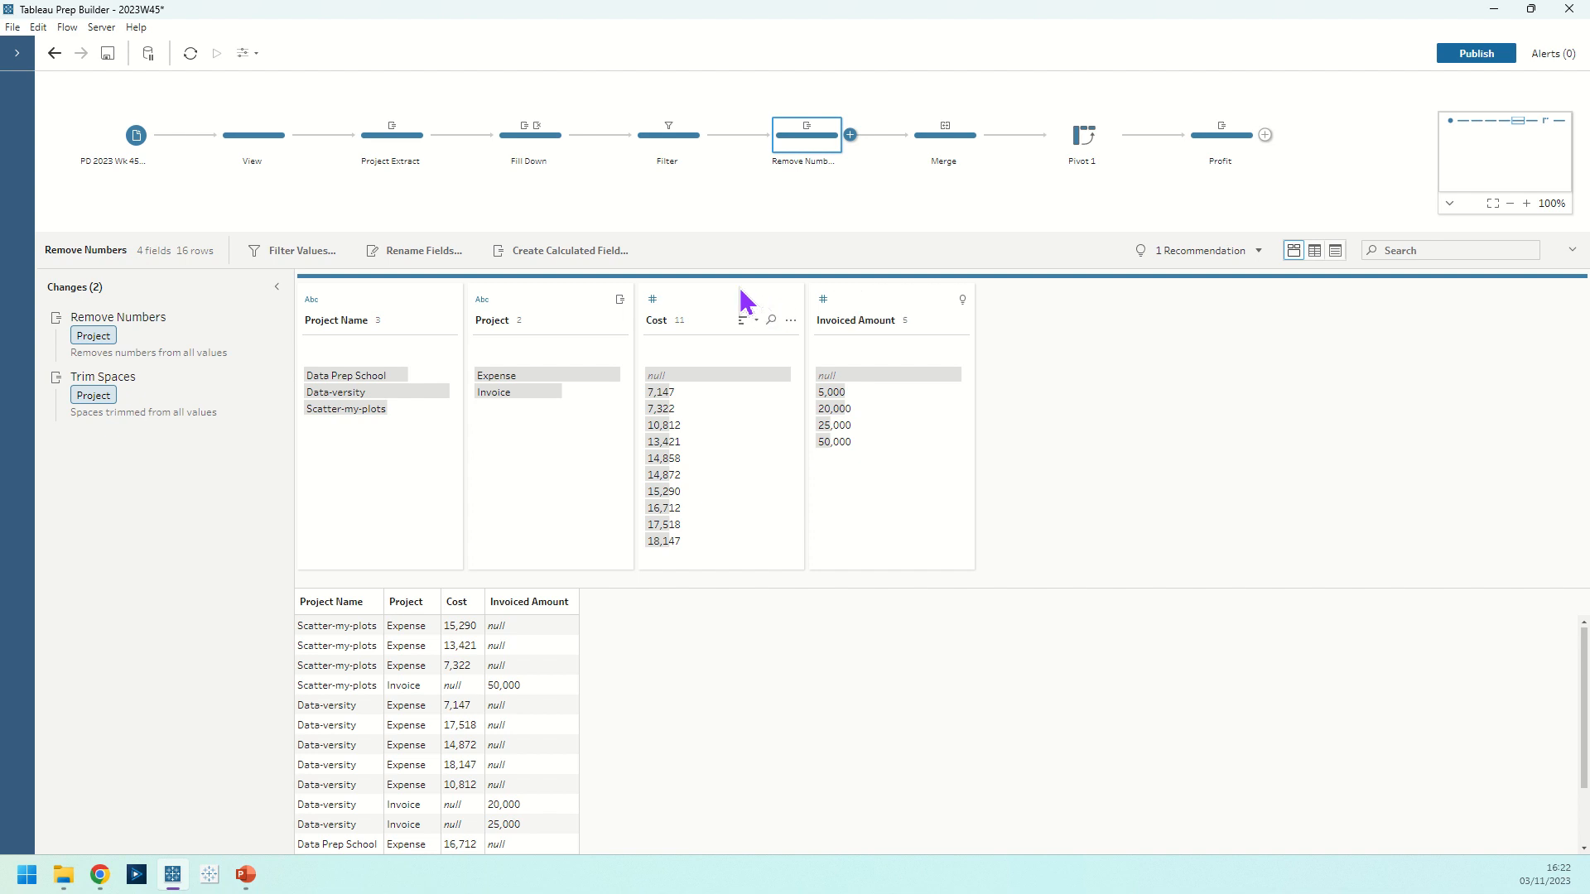
pyautogui.moveTo(527, 384)
pyautogui.click(730, 320)
pyautogui.click(863, 318)
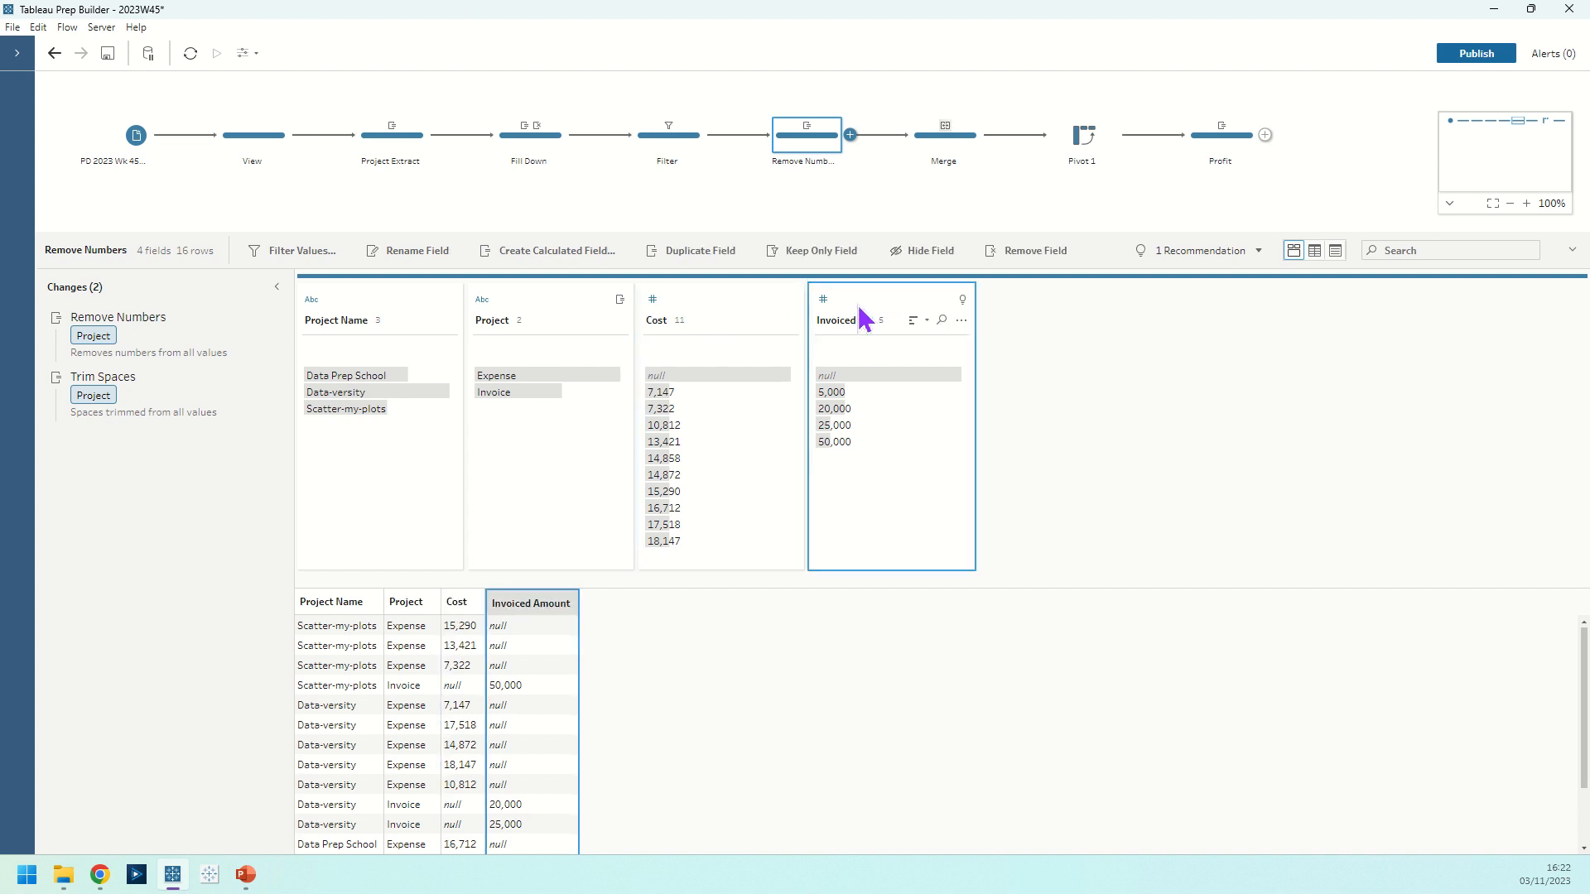
pyautogui.moveTo(866, 310); pyautogui.dragTo(826, 327)
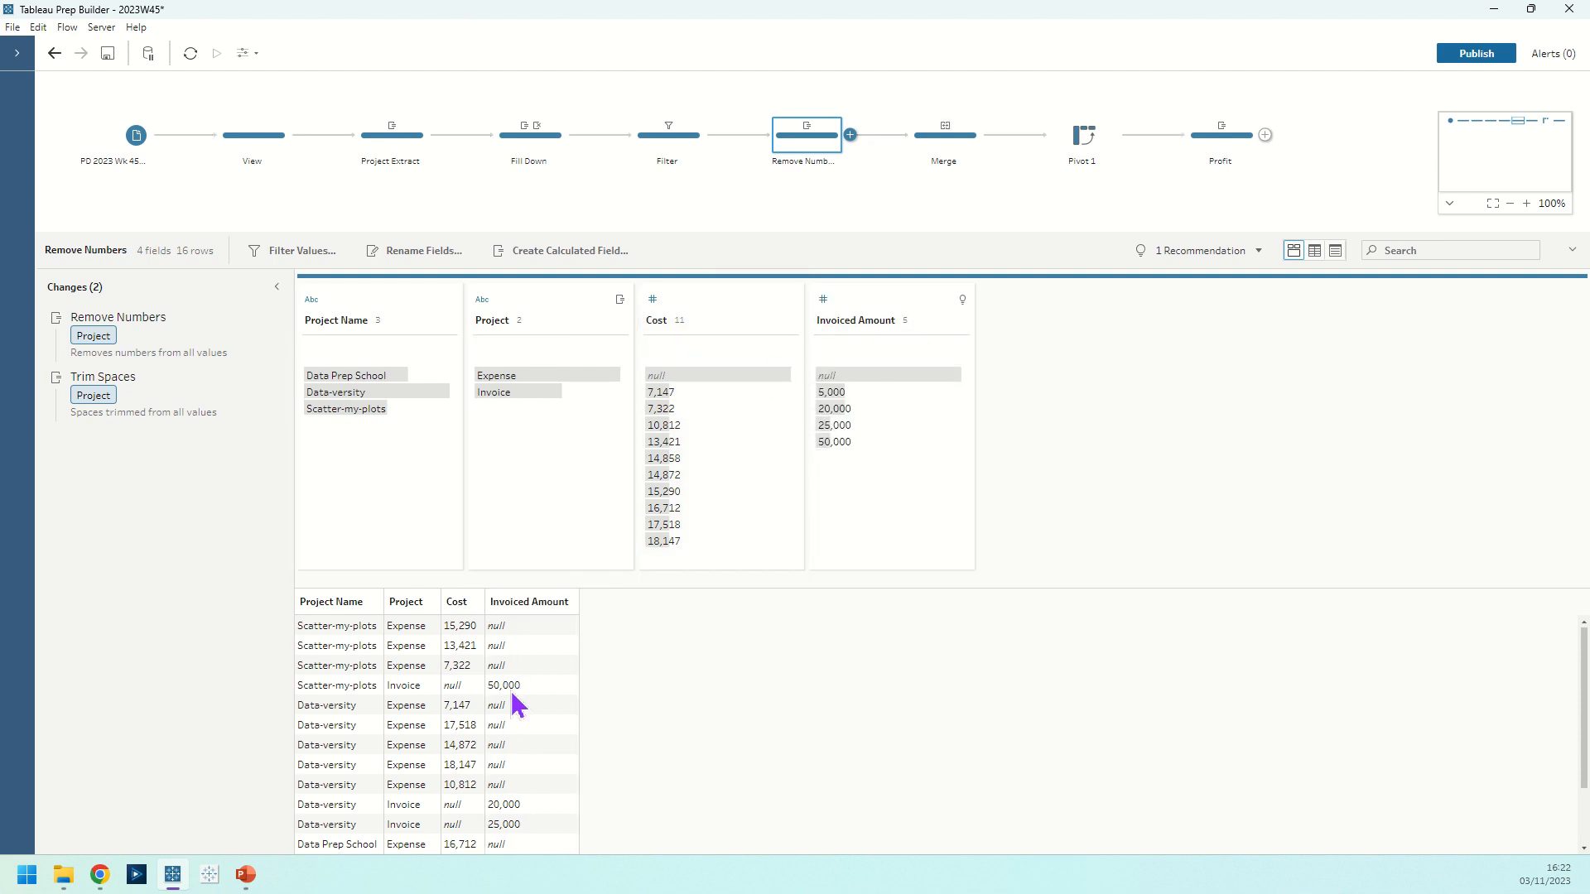
pyautogui.click(498, 631)
pyautogui.click(477, 627)
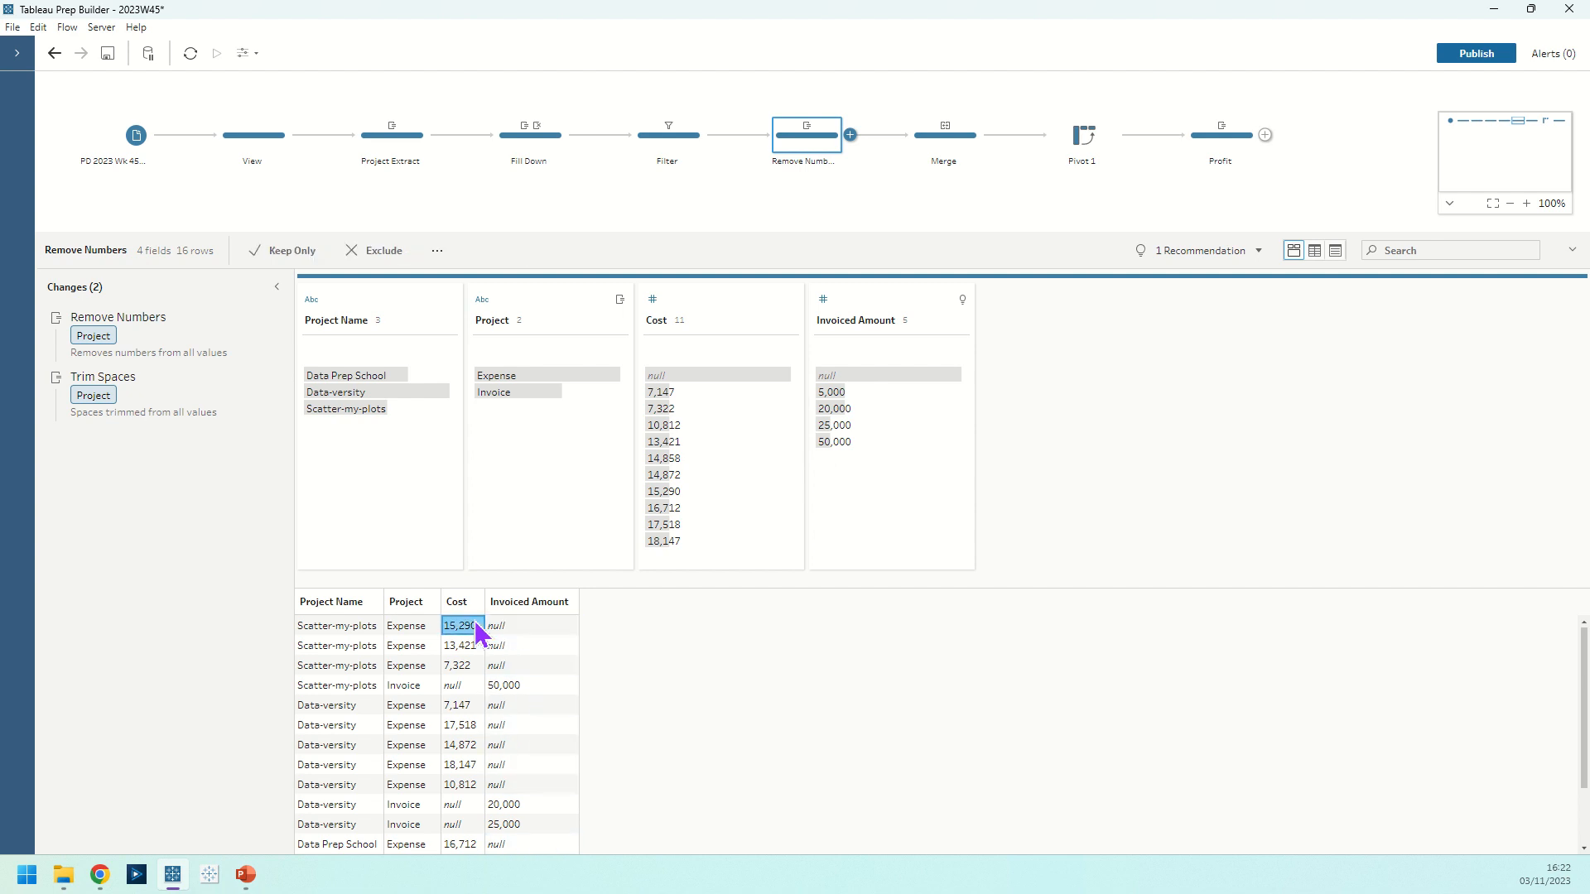
# Step: Examine how the Merge step combines Cost with Invoiced Amount and how Pivot 1 turns the Project rows into columns
pyautogui.click(952, 143)
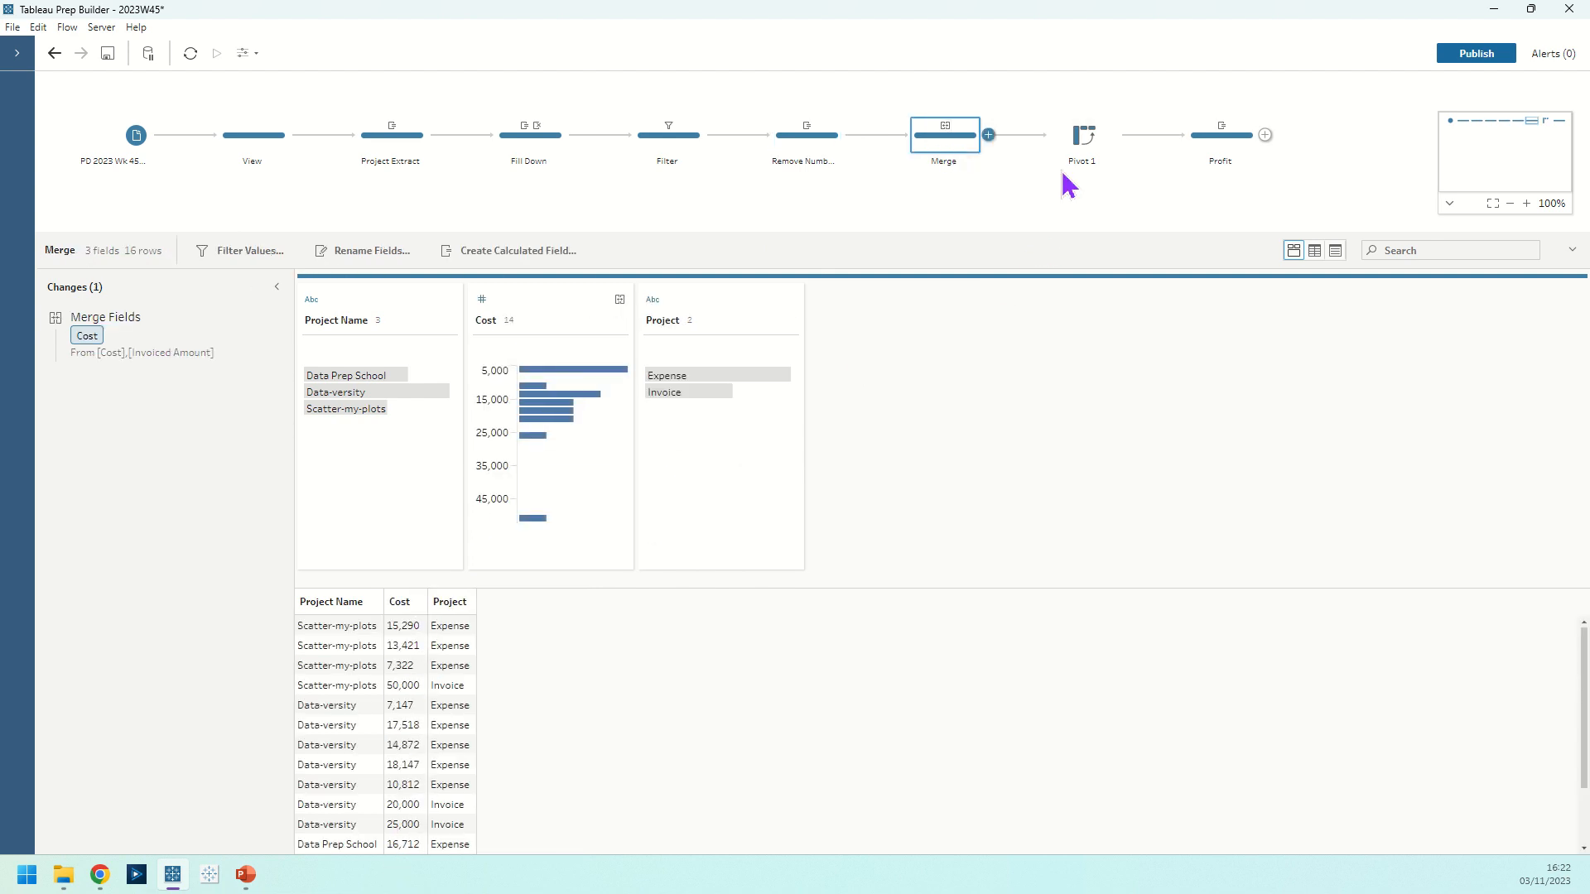
pyautogui.click(1076, 140)
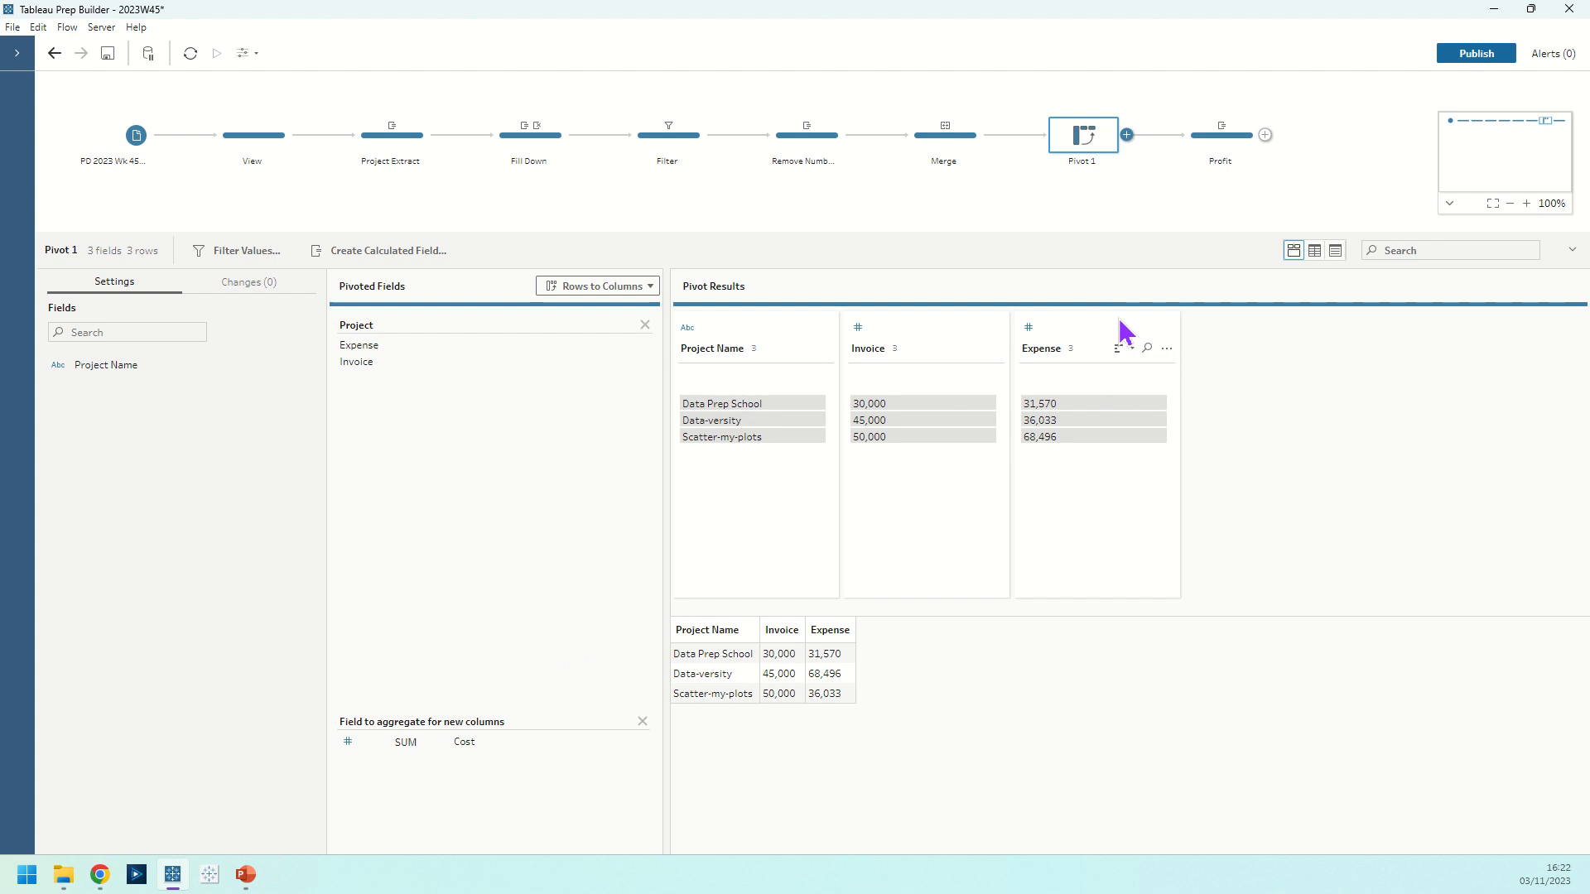
# Step: Review the Profit step's calculated field formula without changing it, and return to the overview of the whole flow
pyautogui.click(1209, 149)
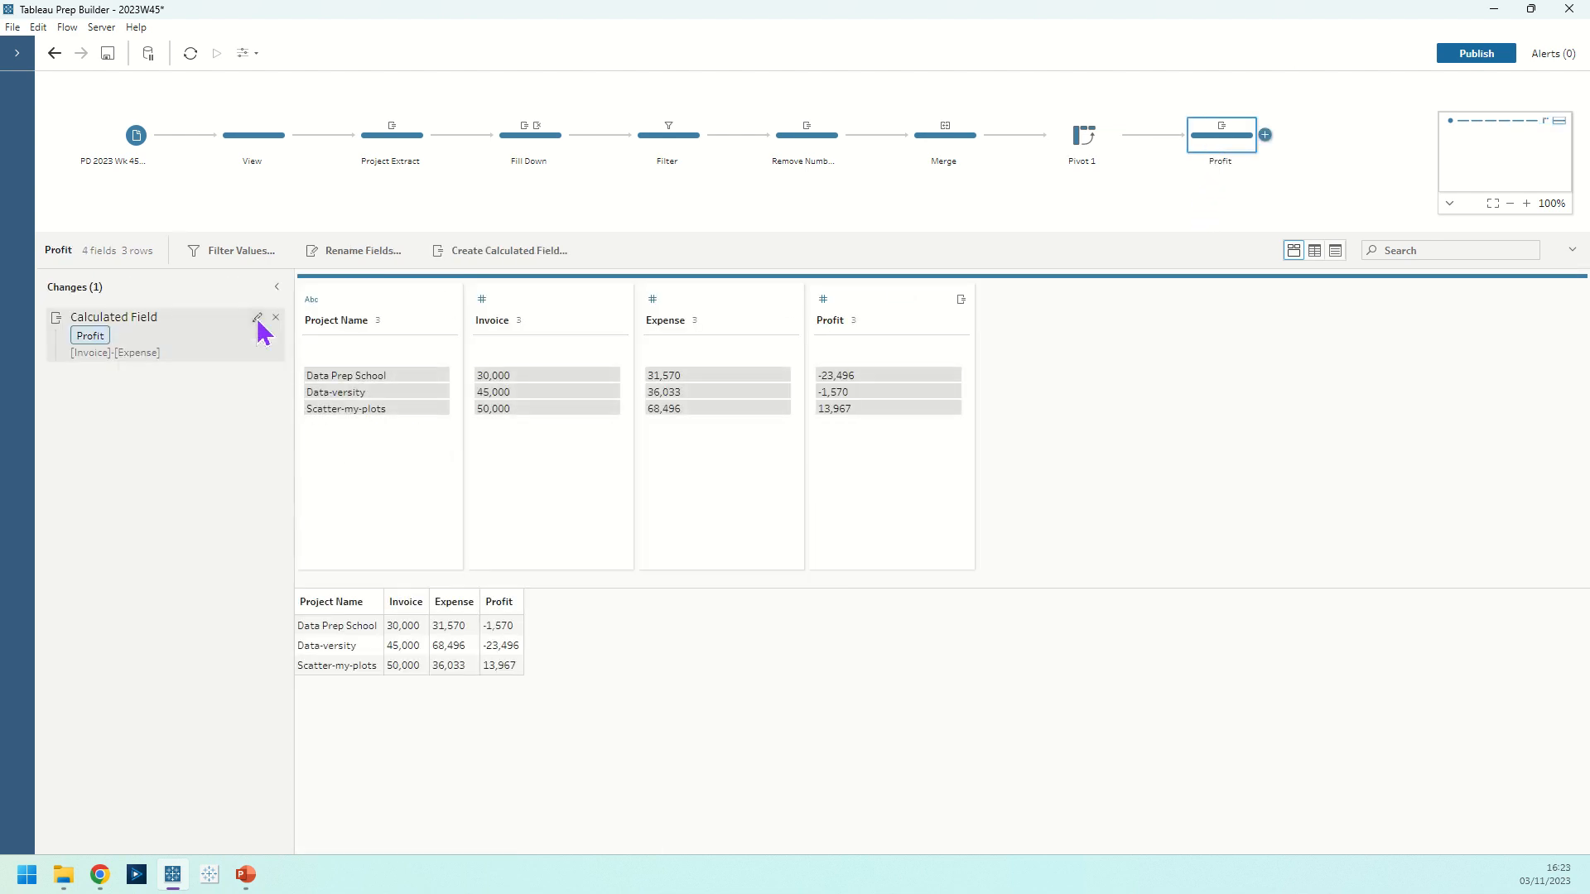
pyautogui.click(258, 321)
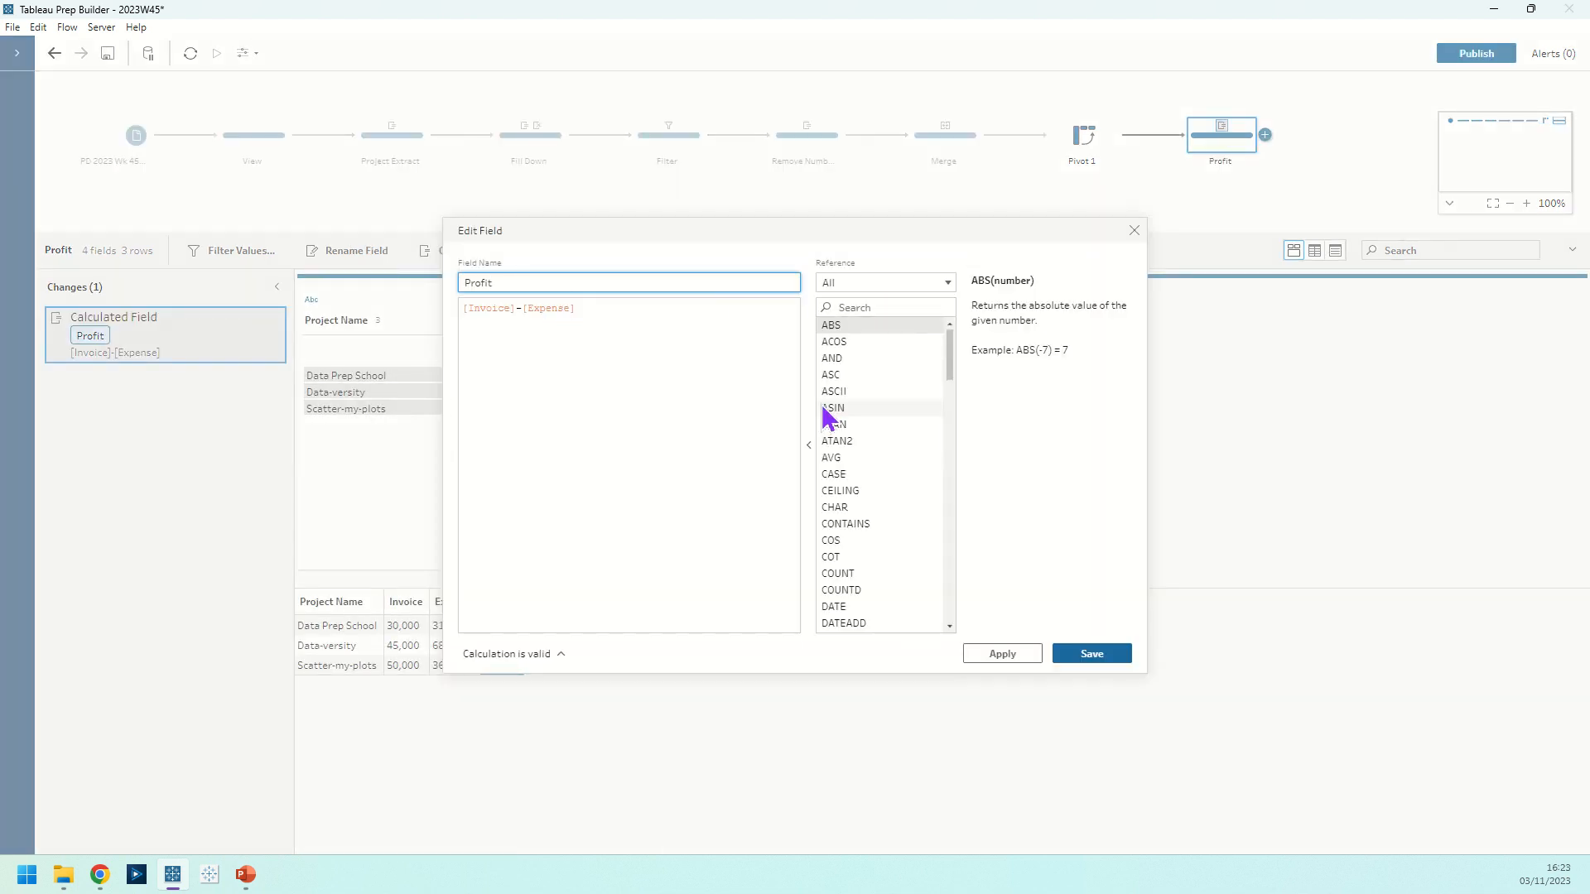
pyautogui.click(1133, 231)
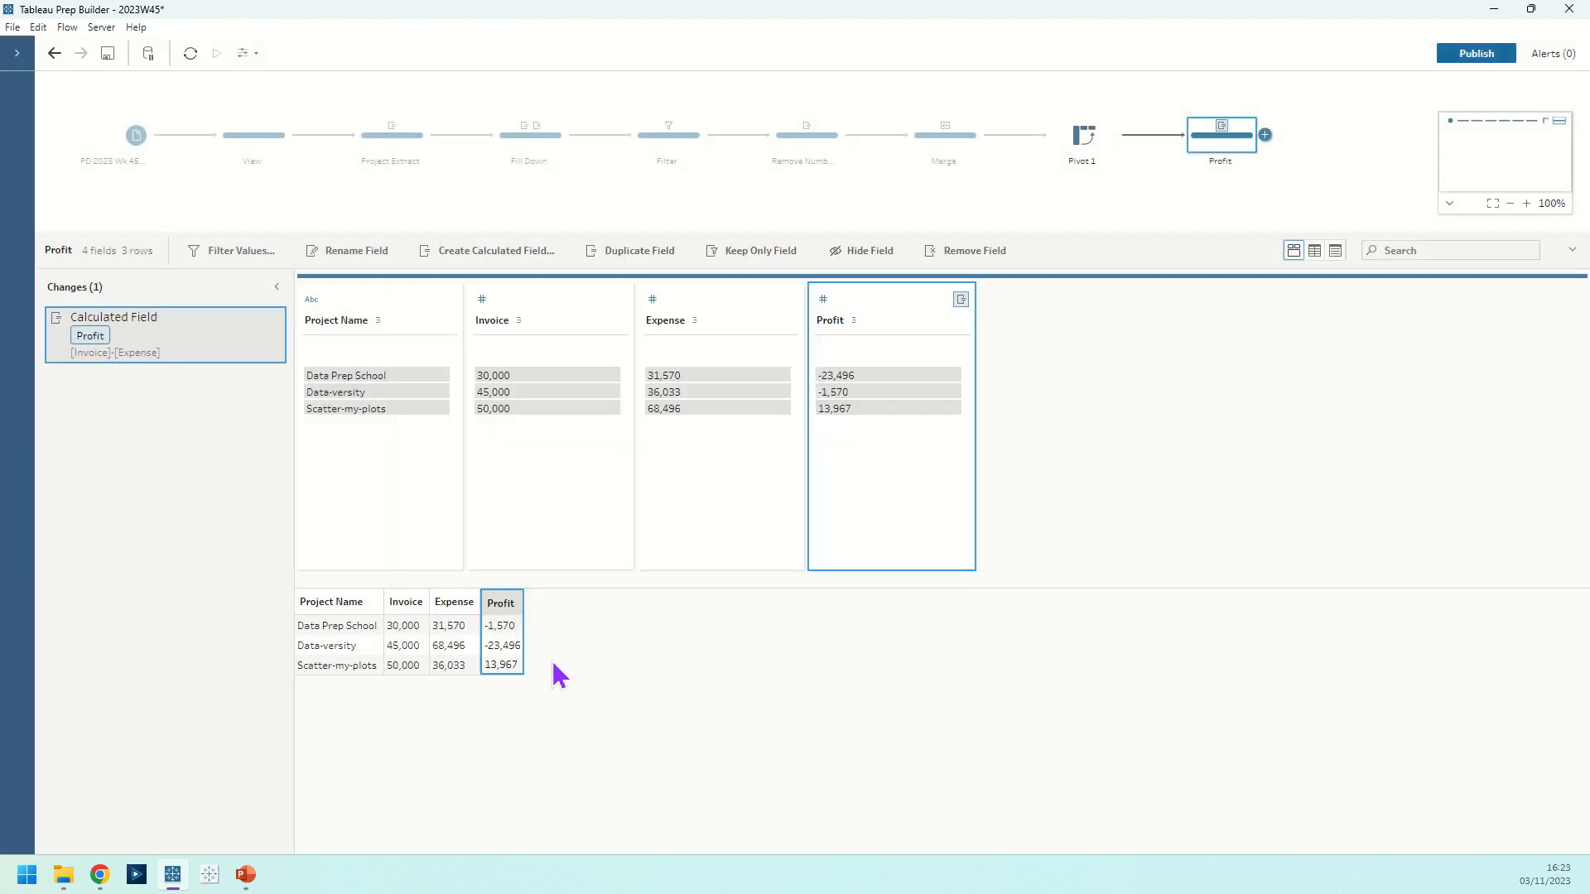
pyautogui.click(789, 201)
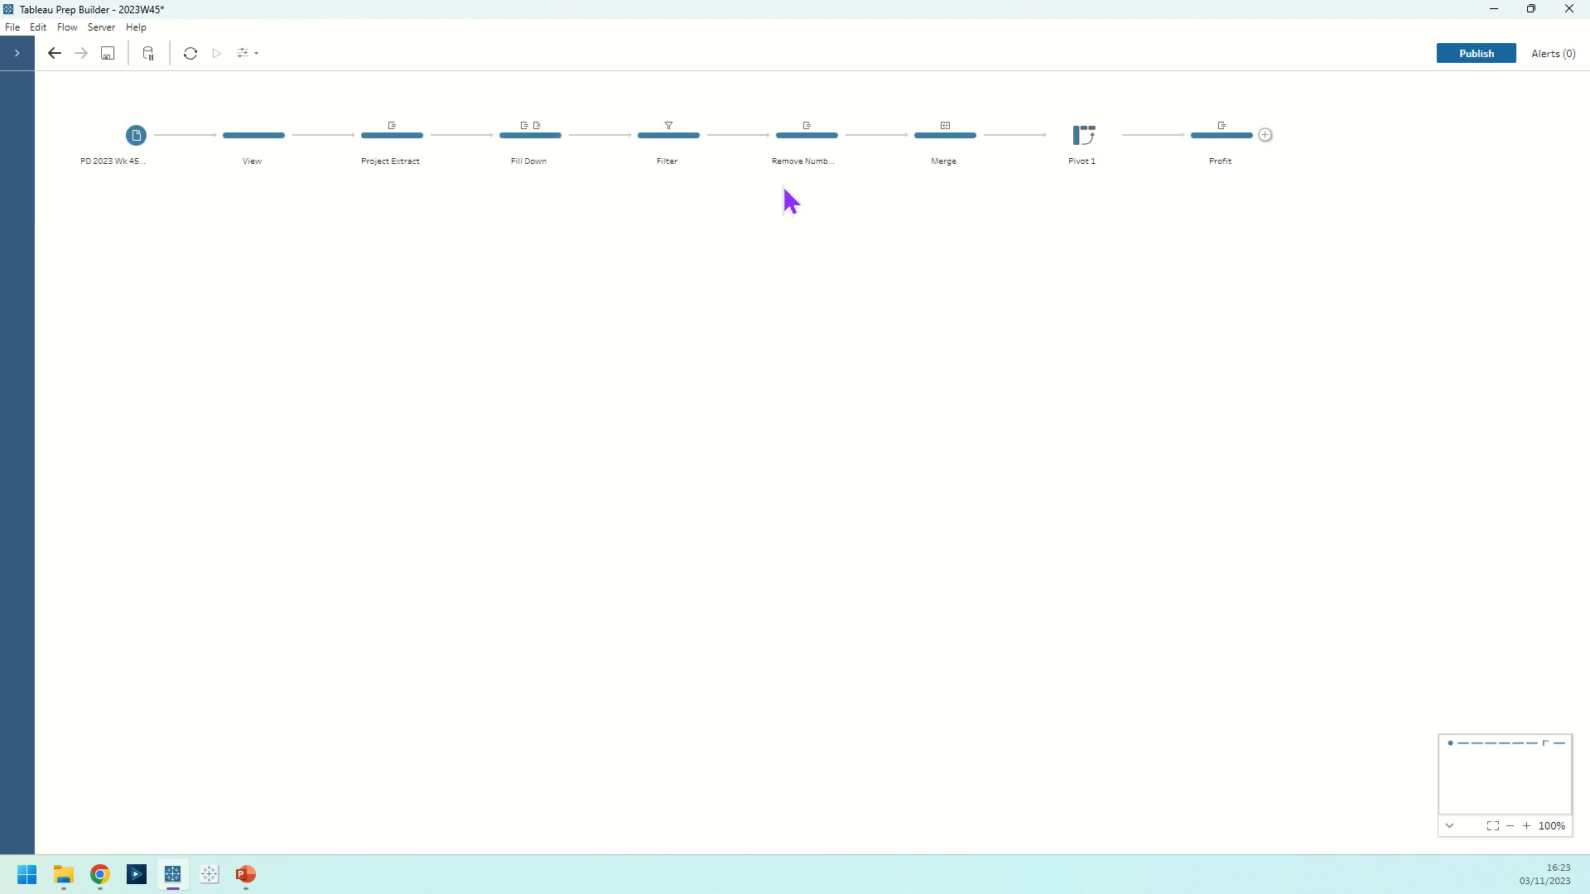